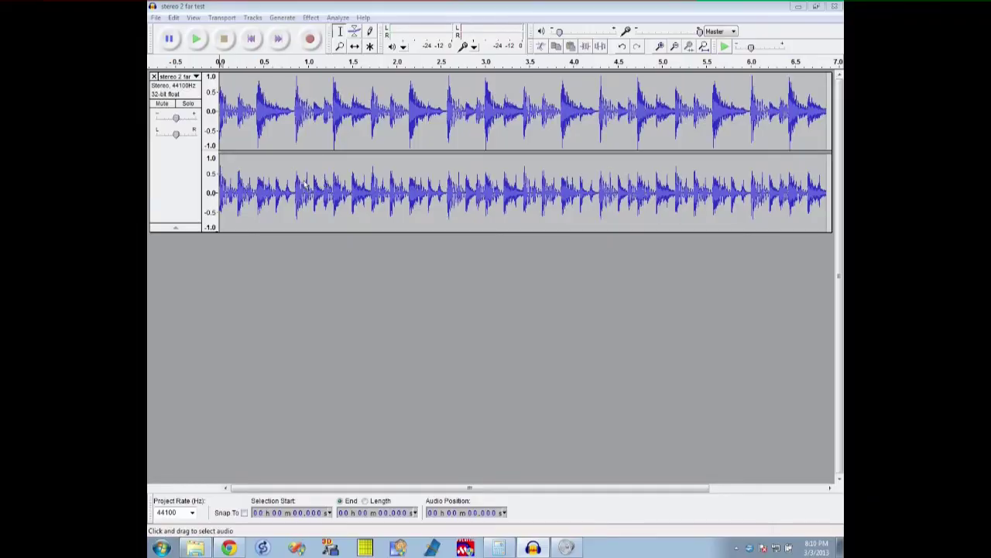
Step: Select the original track and paste its copy into a new stereo Audio Track
{"action": "left_click", "coordinate": [175, 183]}
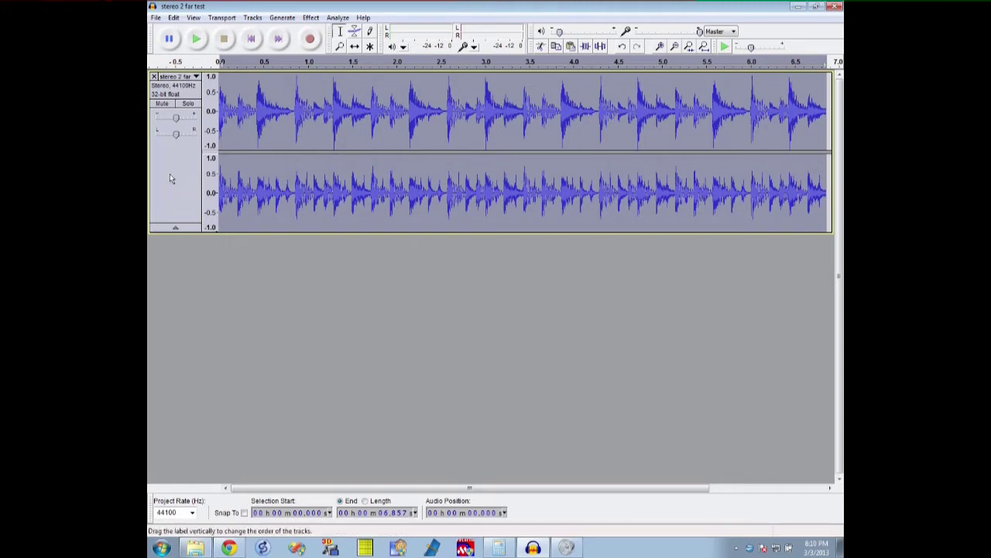
{"action": "left_click", "coordinate": [256, 17]}
{"action": "mouse_move", "coordinate": [272, 33]}
{"action": "left_click", "coordinate": [449, 40]}
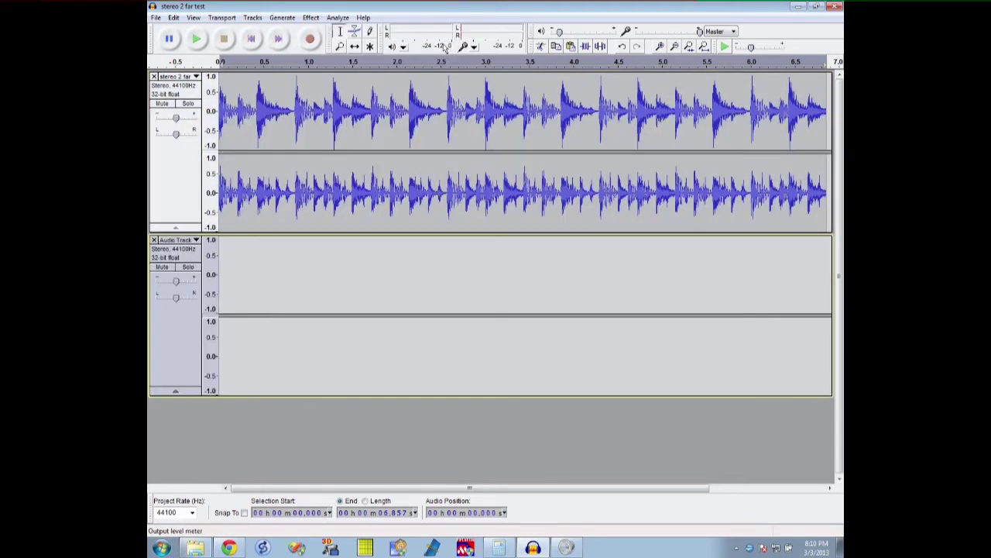
{"action": "key", "text": "ctrl+v"}
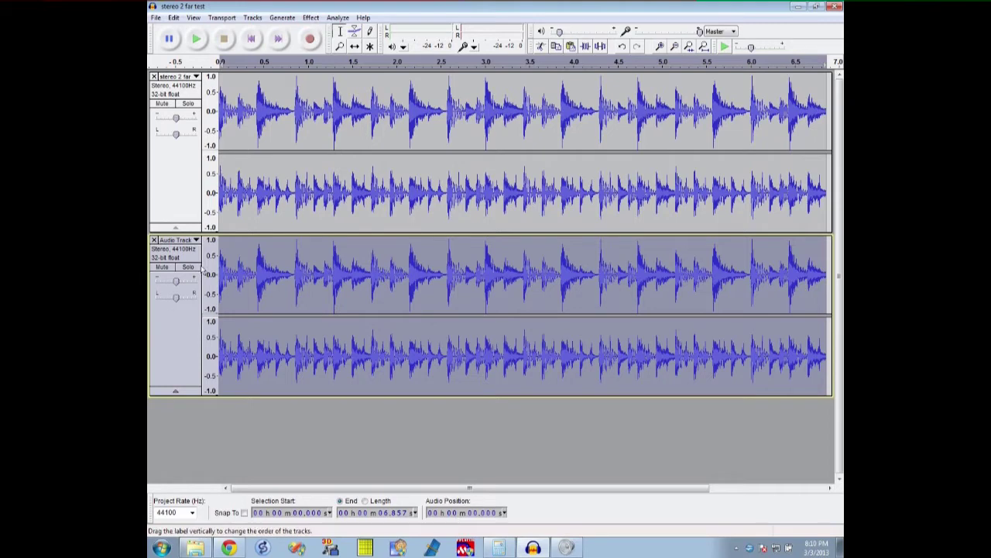
Step: Split the copy to mono, move the left channel below the right, and rejoin it as stereo
{"action": "left_click", "coordinate": [186, 241]}
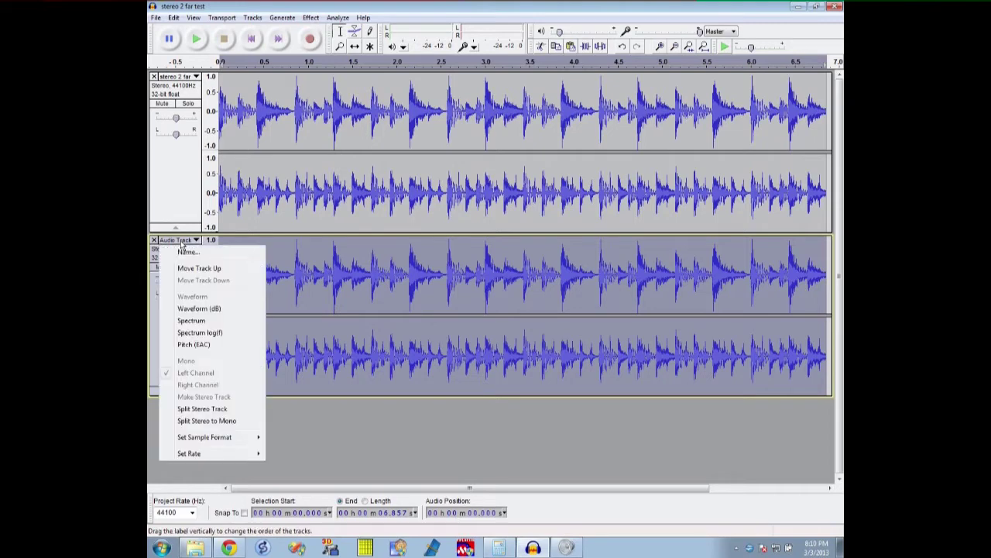
{"action": "left_click", "coordinate": [197, 422]}
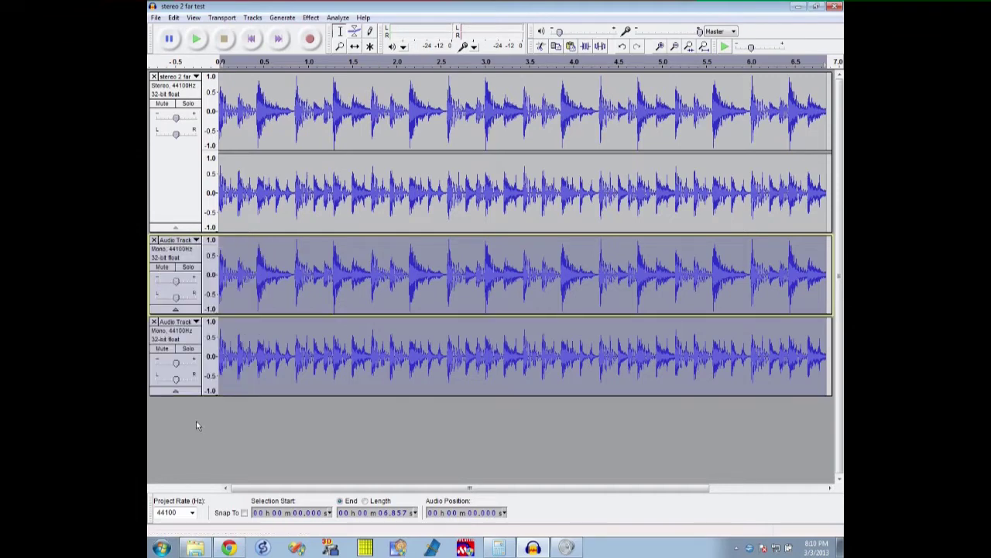
{"action": "left_click", "coordinate": [181, 258]}
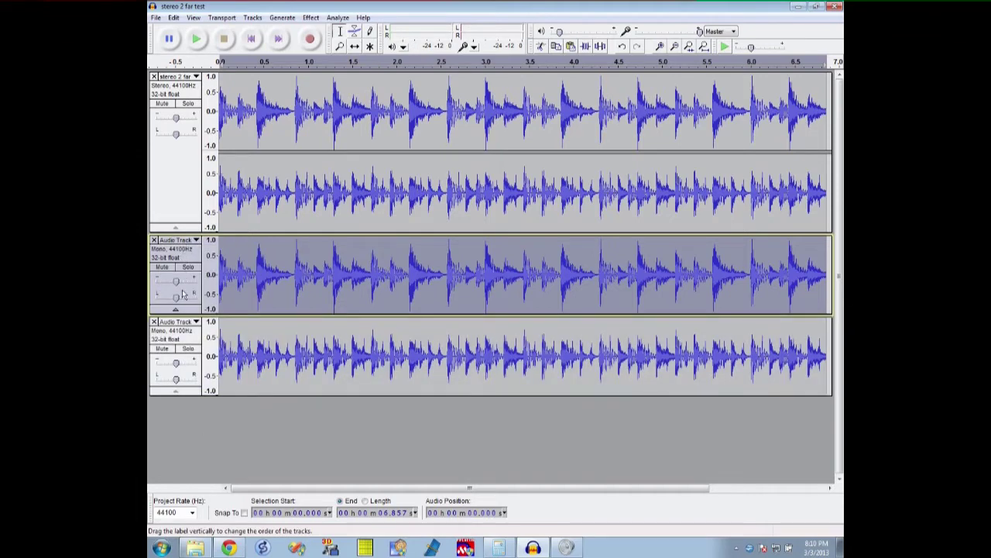
{"action": "left_click", "coordinate": [183, 377]}
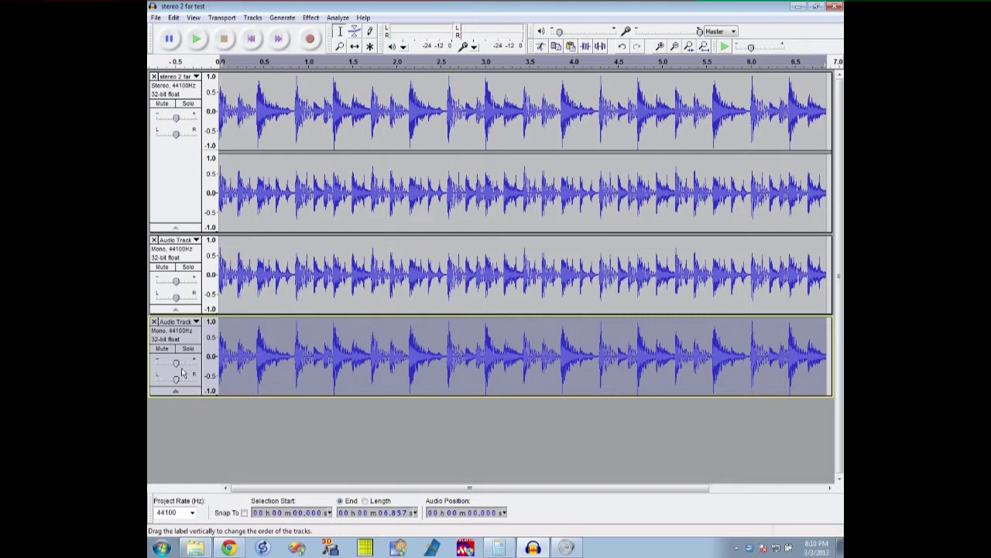
{"action": "left_click", "coordinate": [192, 241]}
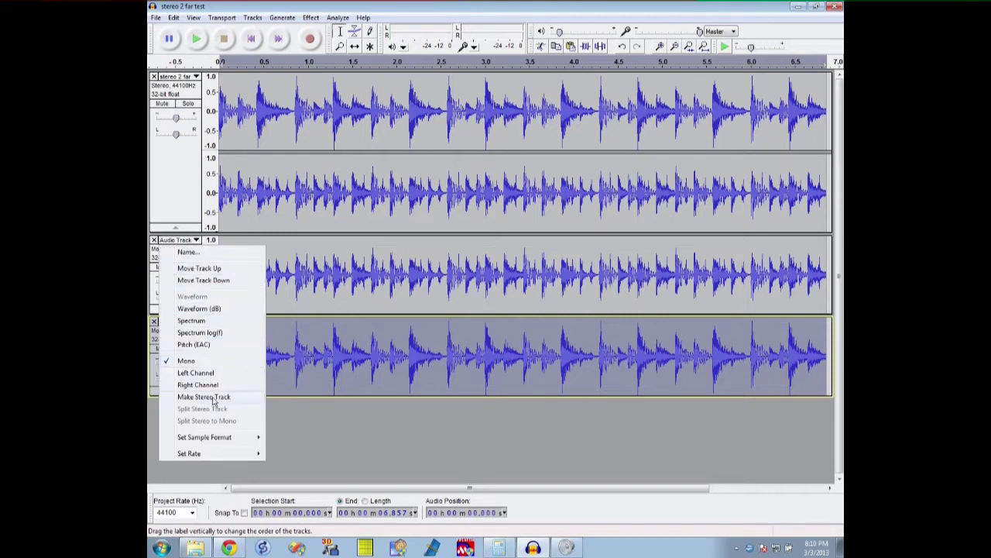
{"action": "left_click", "coordinate": [214, 400]}
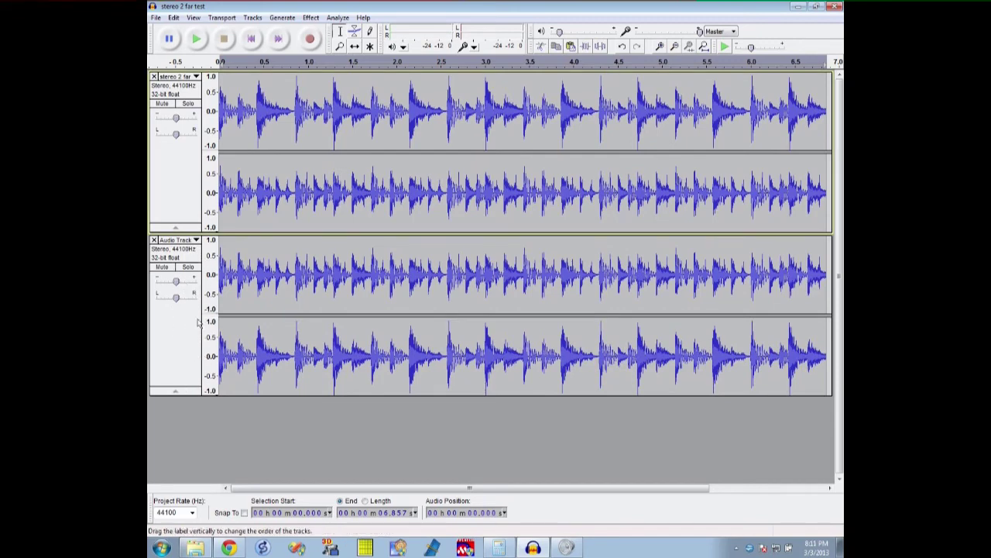
{"action": "left_click", "coordinate": [176, 165]}
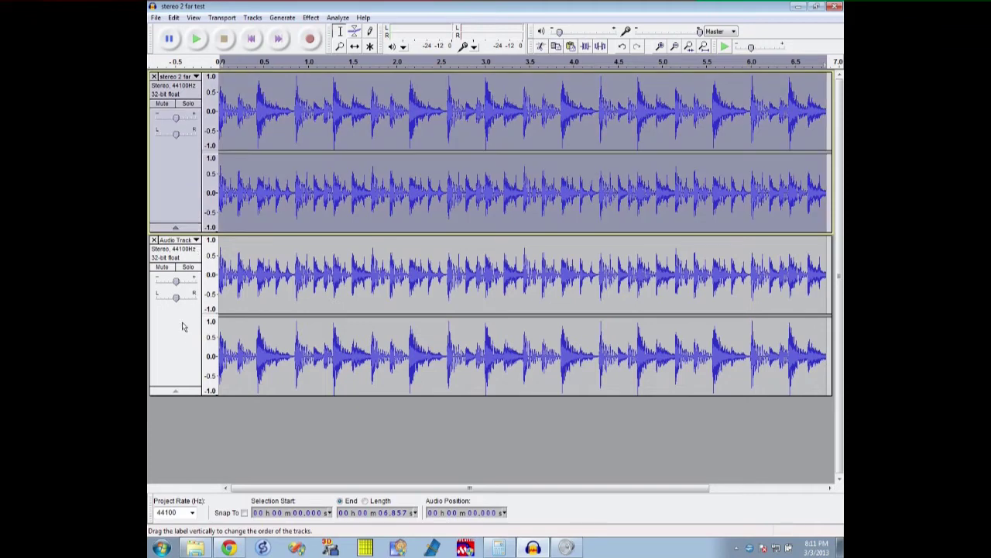
{"action": "left_click", "coordinate": [180, 346]}
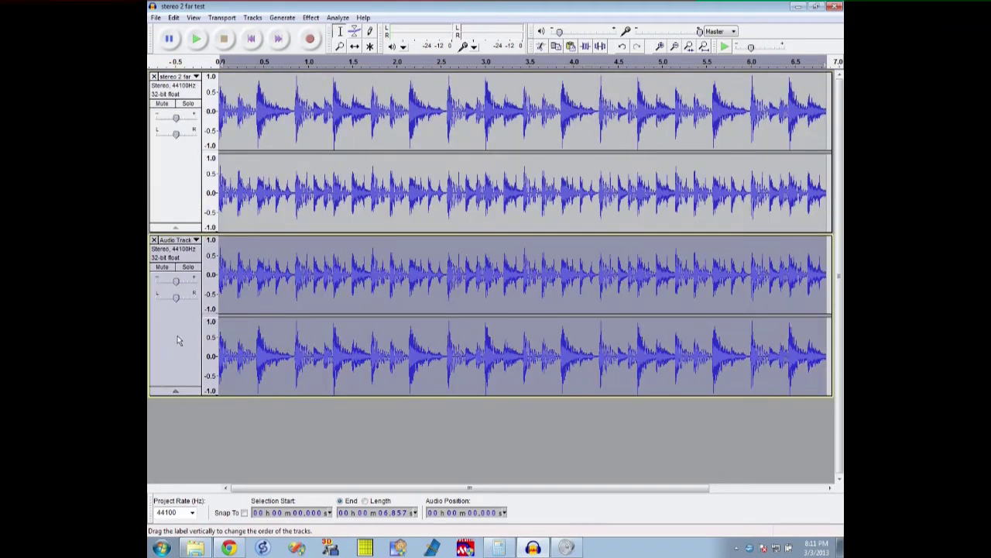
Step: Move the swapped copy above the original track and lower its gain toward -6 dB
{"action": "left_click_drag", "start_coordinate": [178, 335], "coordinate": [158, 133]}
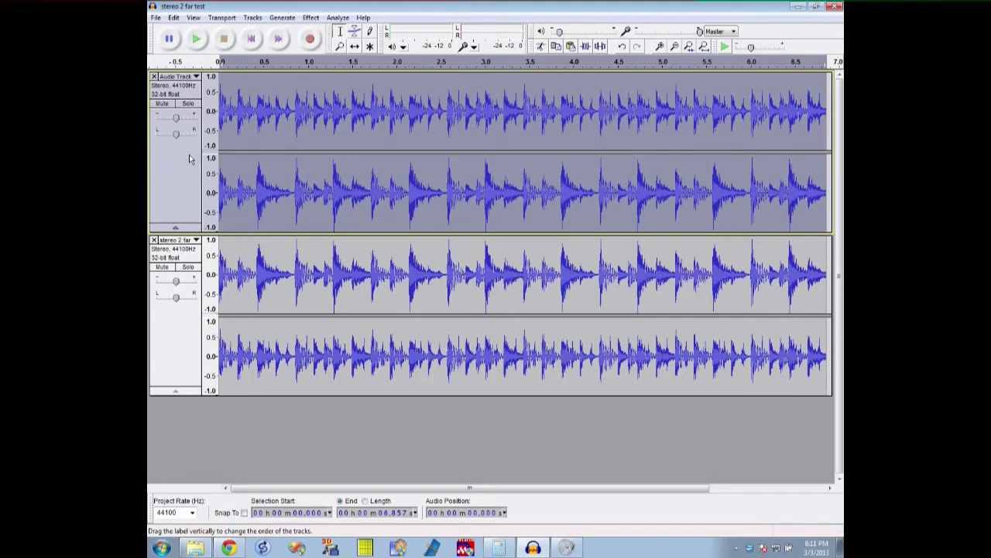
{"action": "mouse_move", "coordinate": [176, 115]}
{"action": "left_mouse_down"}
{"action": "mouse_move", "coordinate": [153, 123]}
{"action": "mouse_move", "coordinate": [171, 124]}
{"action": "left_mouse_up"}
{"action": "left_click_drag", "start_coordinate": [172, 117], "coordinate": [178, 117]}
{"action": "mouse_move", "coordinate": [178, 119]}
{"action": "left_mouse_down"}
{"action": "mouse_move", "coordinate": [163, 120]}
{"action": "mouse_move", "coordinate": [172, 120]}
{"action": "left_mouse_up"}
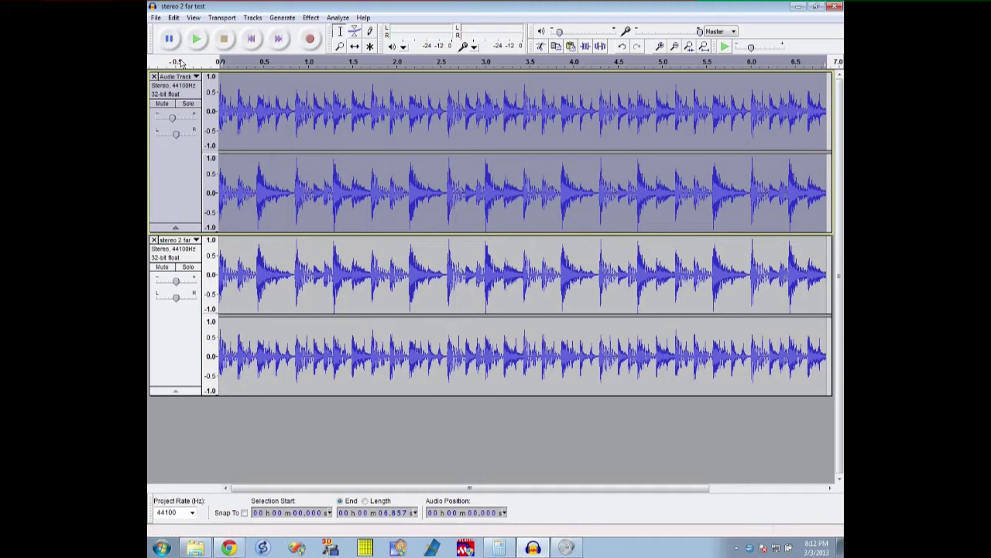
{"action": "left_click", "coordinate": [195, 41]}
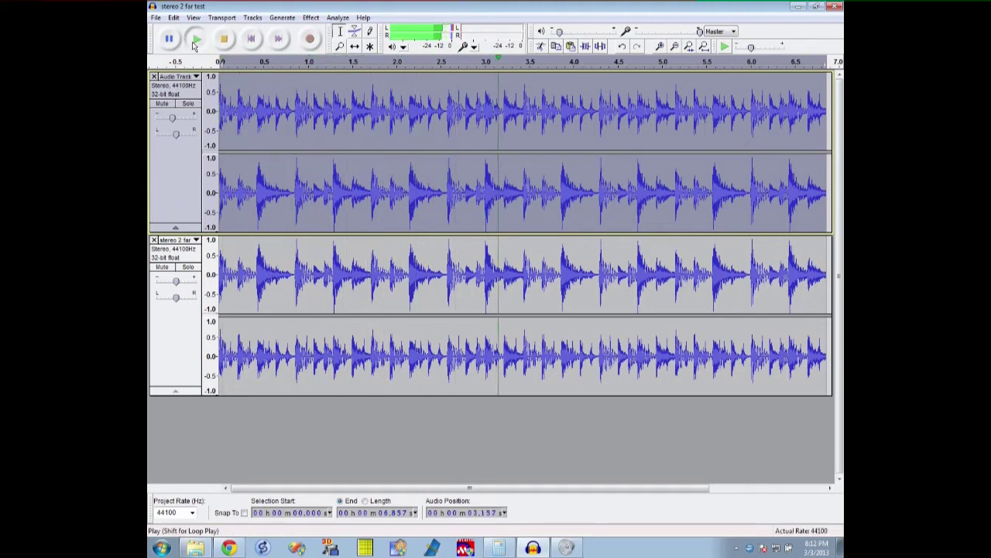
{"action": "left_click", "coordinate": [223, 39]}
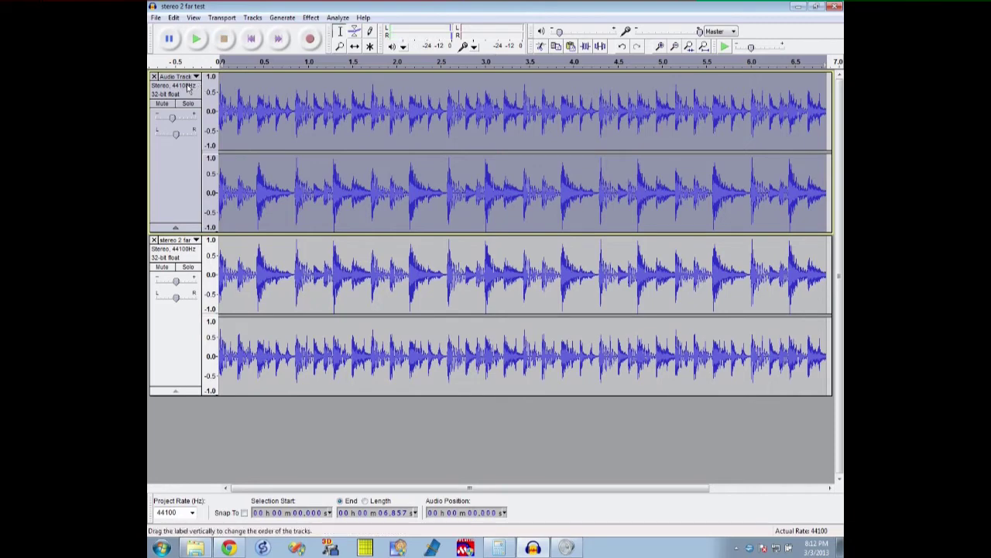
{"action": "left_click", "coordinate": [162, 104]}
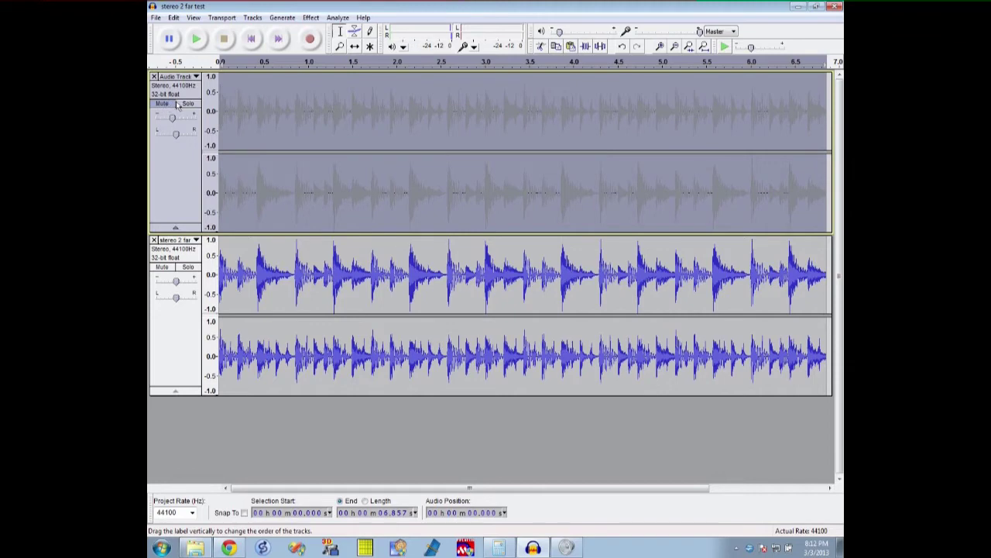
{"action": "left_click", "coordinate": [198, 40]}
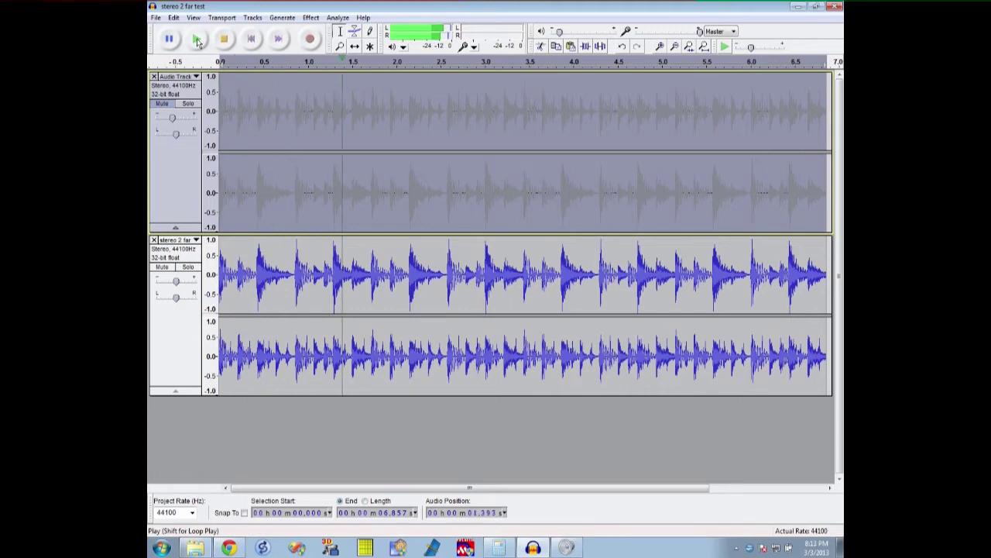
{"action": "left_click", "coordinate": [162, 104]}
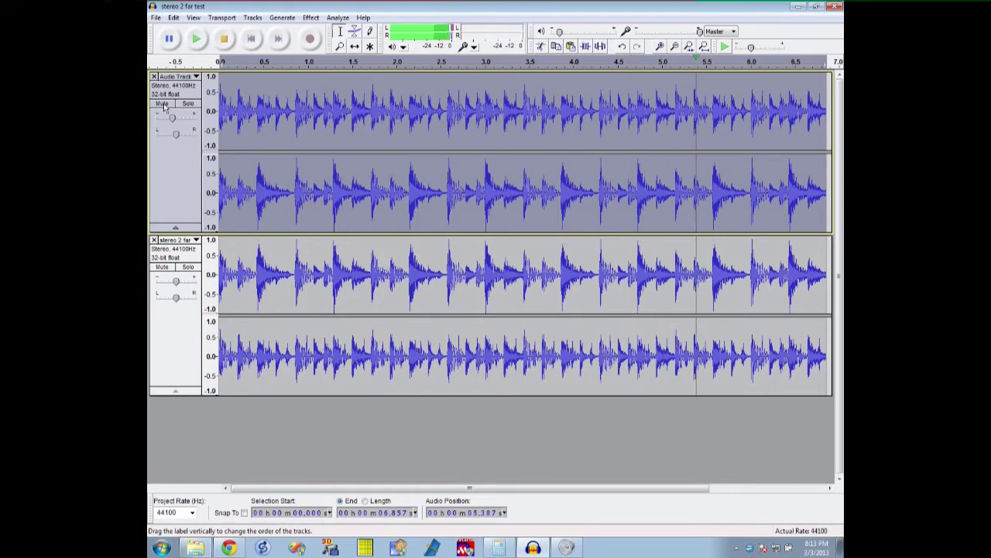
{"action": "left_click", "coordinate": [163, 105]}
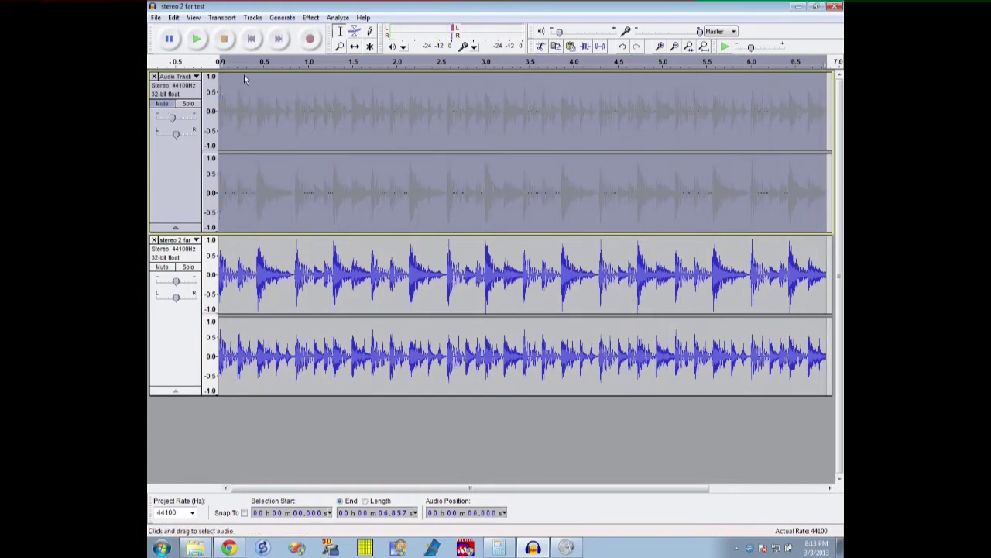
{"action": "left_click", "coordinate": [162, 105]}
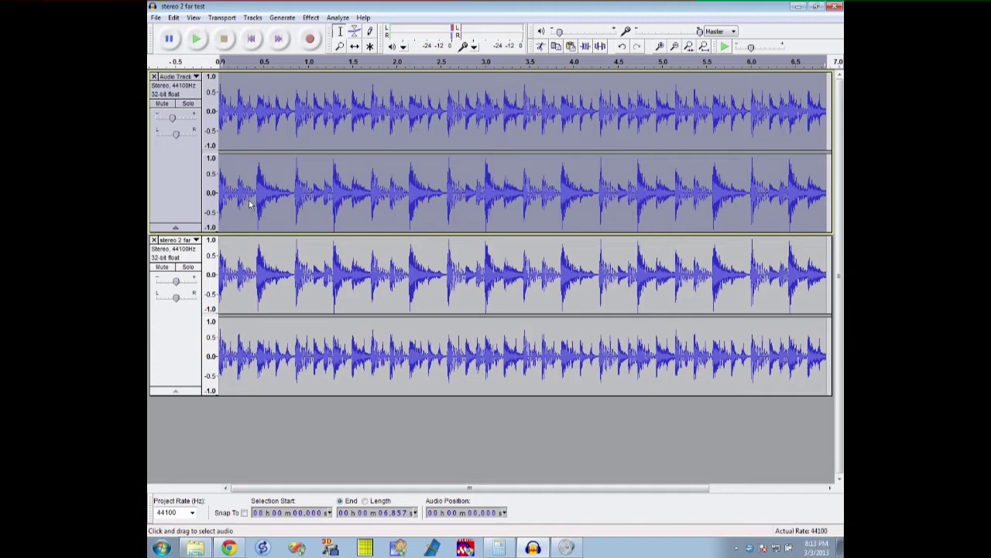
Step: Select both tracks and mix them down into a single stereo Mix track
{"action": "left_click", "coordinate": [166, 343], "text": "shift"}
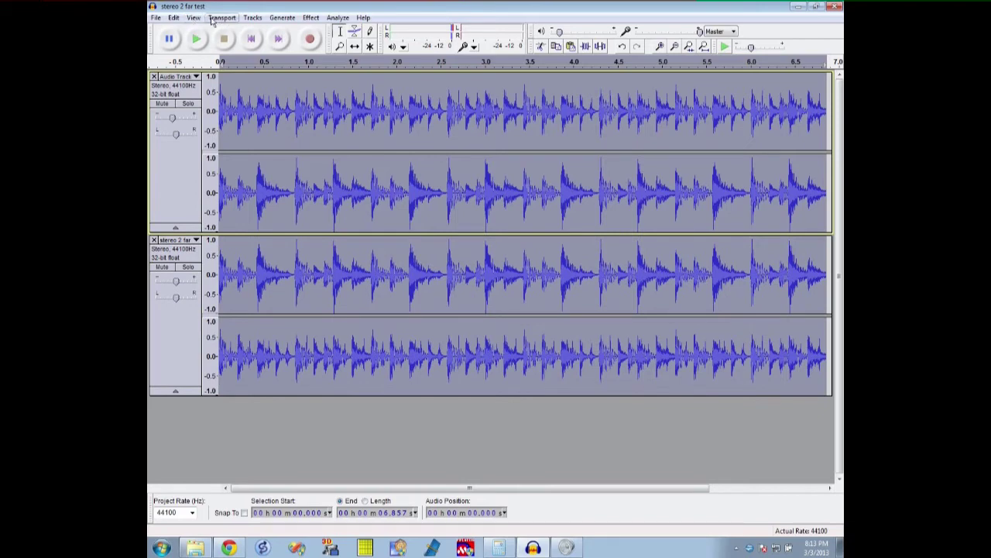
{"action": "left_click", "coordinate": [250, 18]}
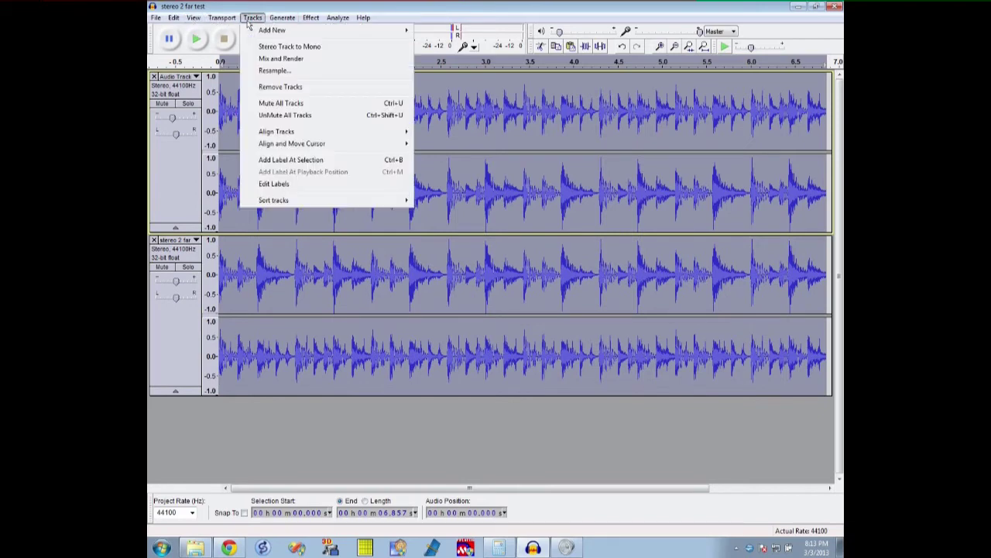
{"action": "left_click", "coordinate": [280, 59]}
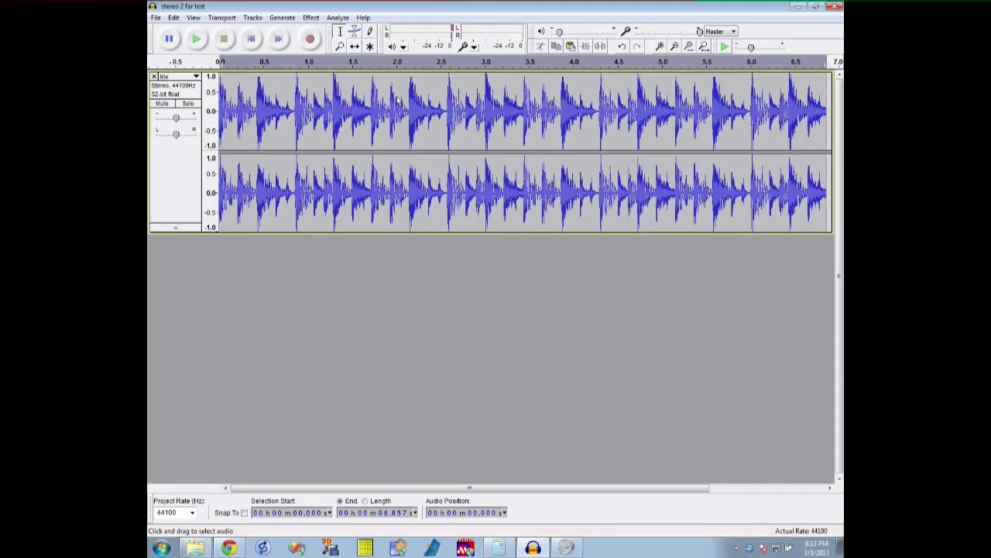
Step: Amplify the Mix track to a -0.0 dB new peak, then close the File menu without exporting
{"action": "left_click", "coordinate": [309, 18]}
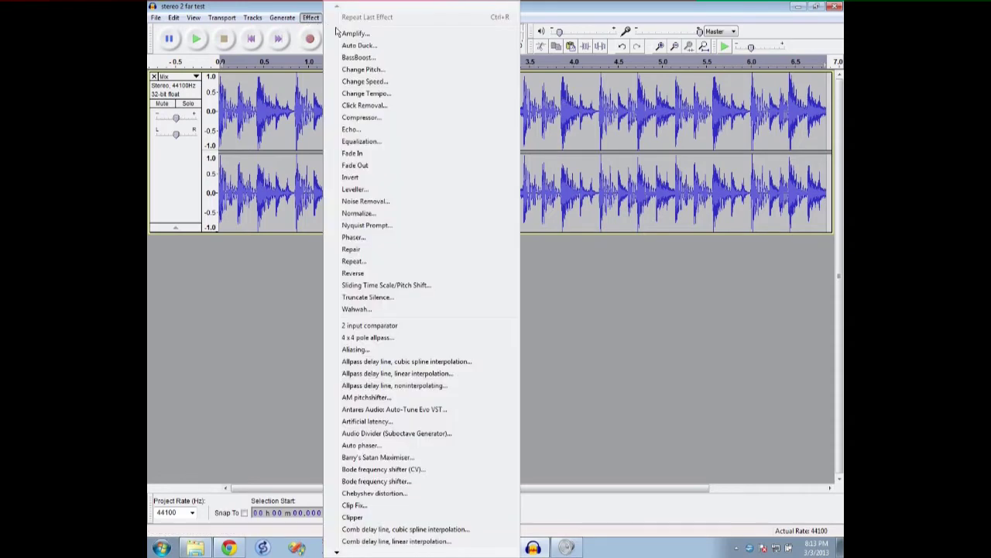
{"action": "left_click", "coordinate": [340, 34]}
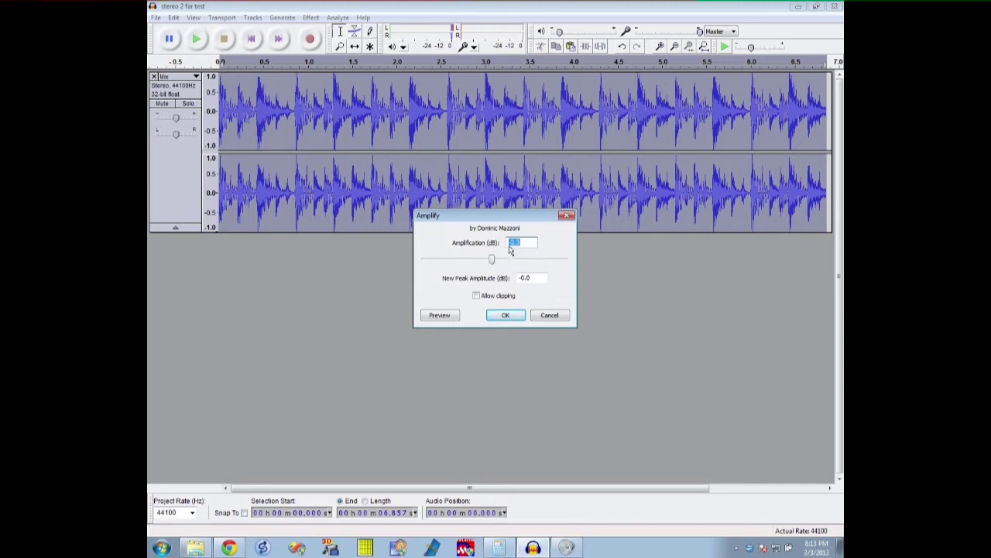
{"action": "left_click", "coordinate": [503, 316]}
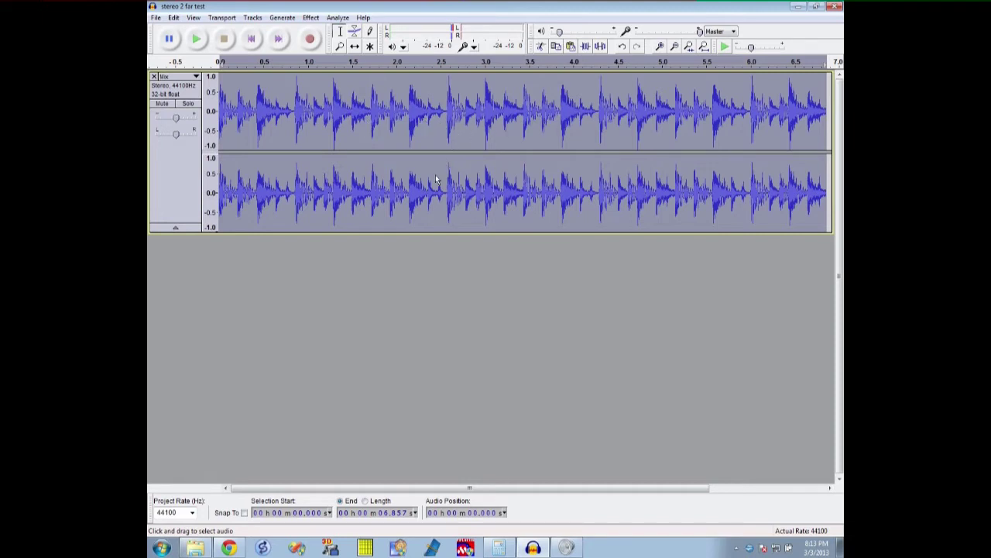
{"action": "left_click", "coordinate": [156, 17]}
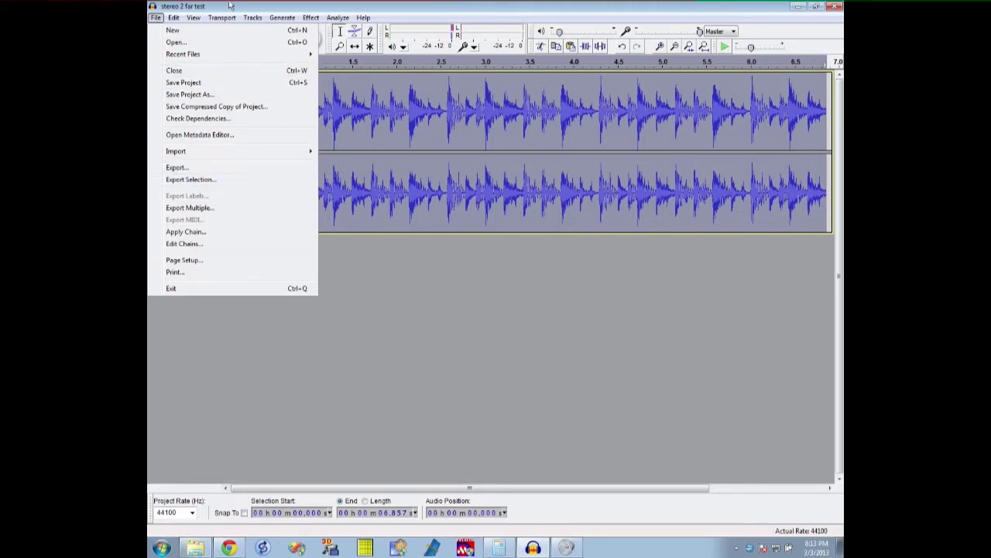
{"action": "left_click", "coordinate": [266, 125]}
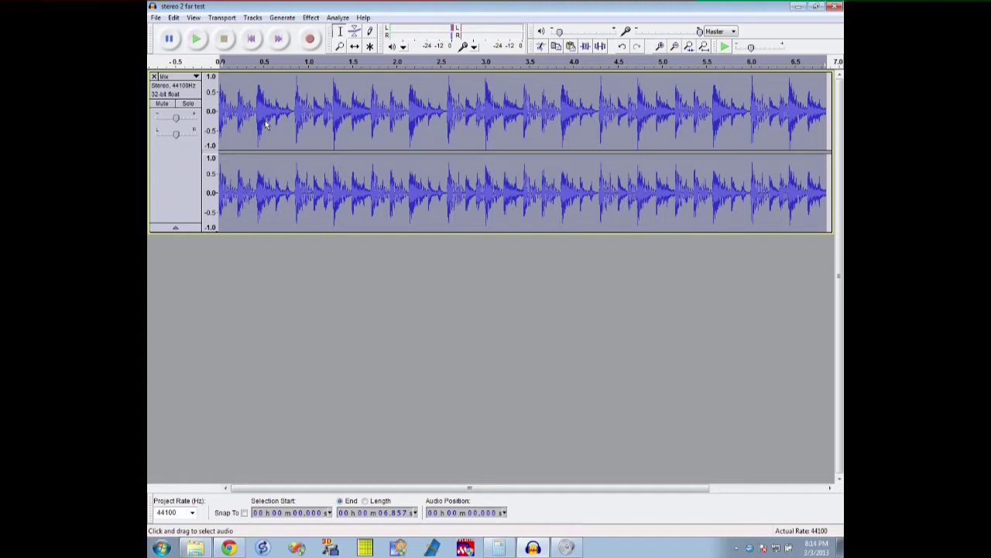
Step: Close the Mix track and drag stereo 2 close test.wav from Explorer into a maximized Audacity
{"action": "left_click", "coordinate": [153, 76]}
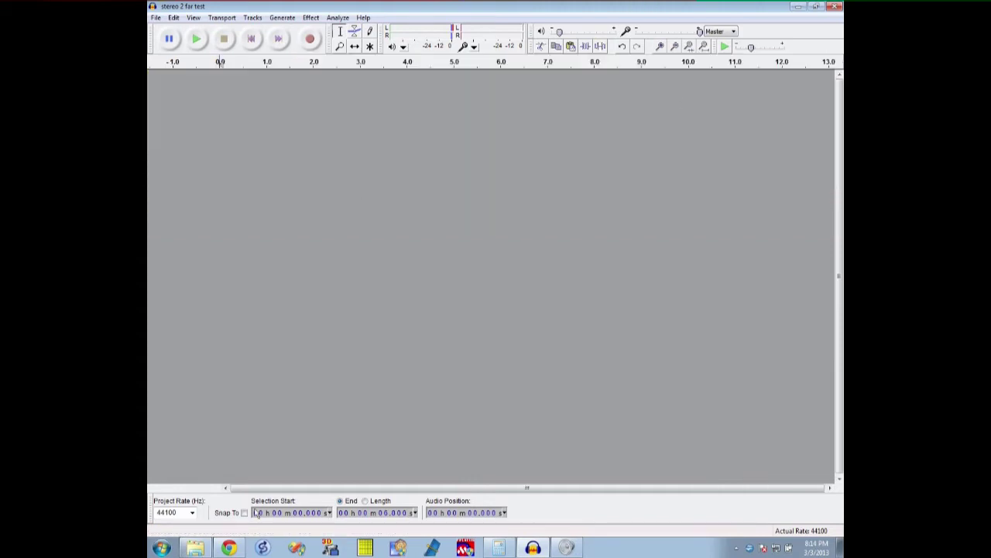
{"action": "left_click", "coordinate": [192, 547]}
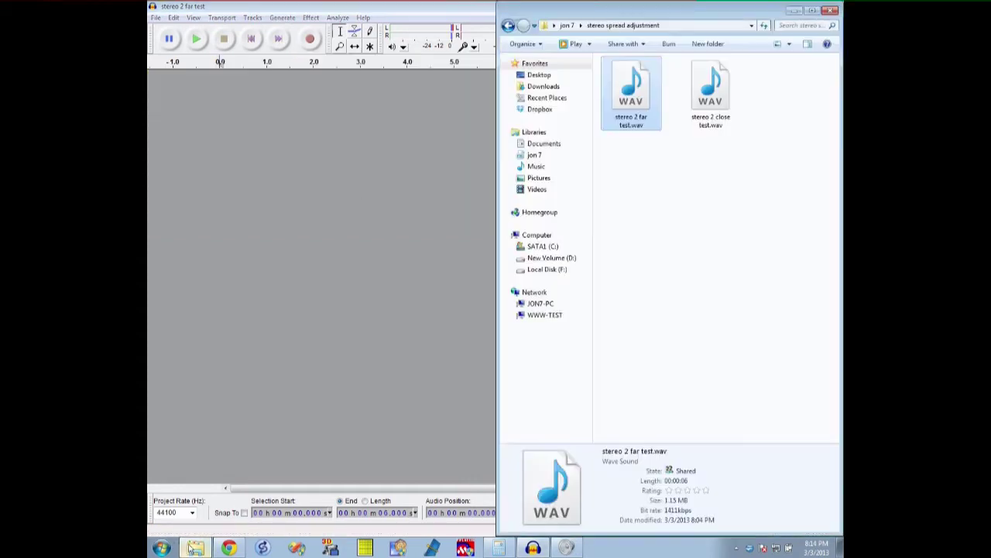
{"action": "left_click", "coordinate": [713, 103]}
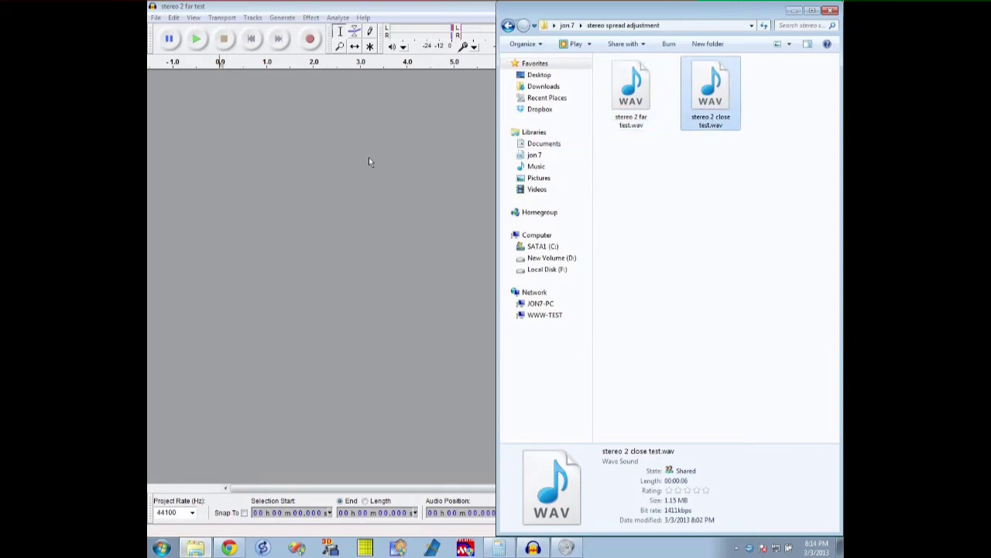
{"action": "left_click_drag", "start_coordinate": [369, 161], "coordinate": [327, 145]}
{"action": "double_click", "coordinate": [332, 6]}
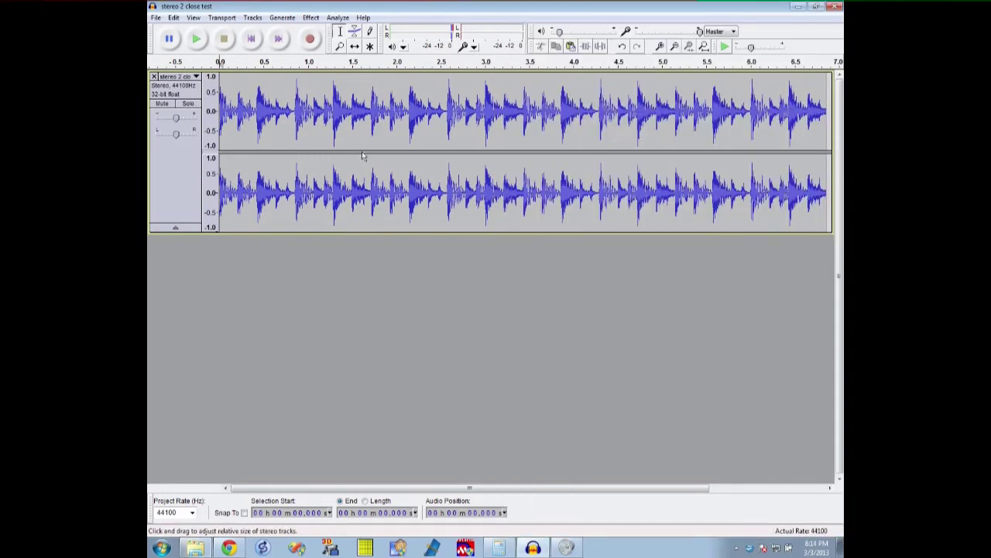
Step: Select the whole stereo 2 close test track from its label panel
{"action": "left_click", "coordinate": [172, 172]}
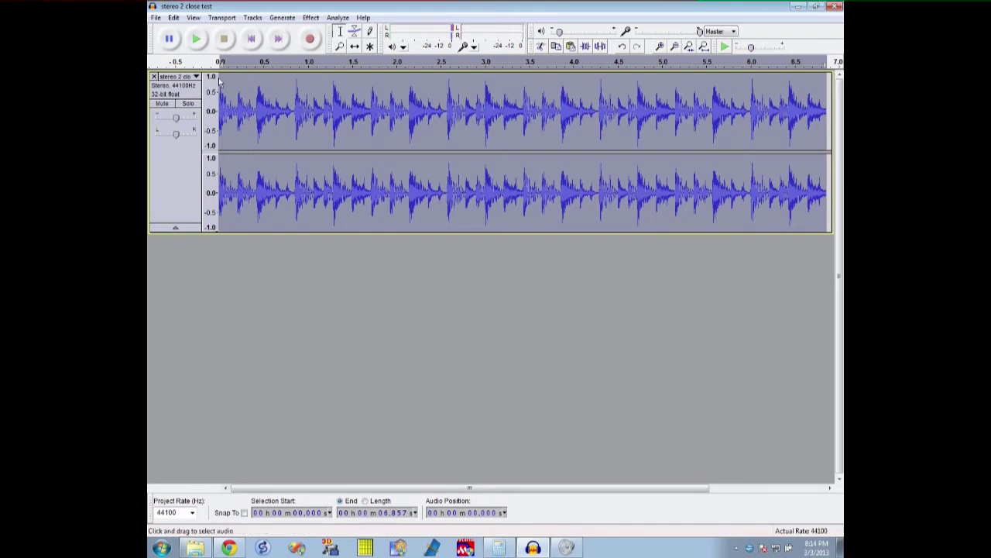
Step: Paste the close-test copy into a new stereo track and split it into two mono tracks
{"action": "left_click", "coordinate": [253, 17]}
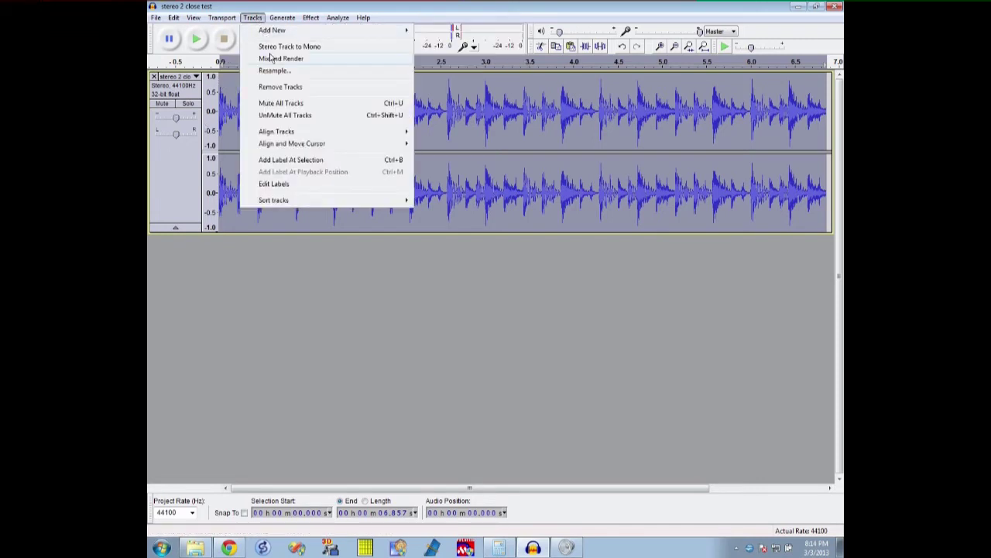
{"action": "mouse_move", "coordinate": [279, 30]}
{"action": "left_click", "coordinate": [451, 43]}
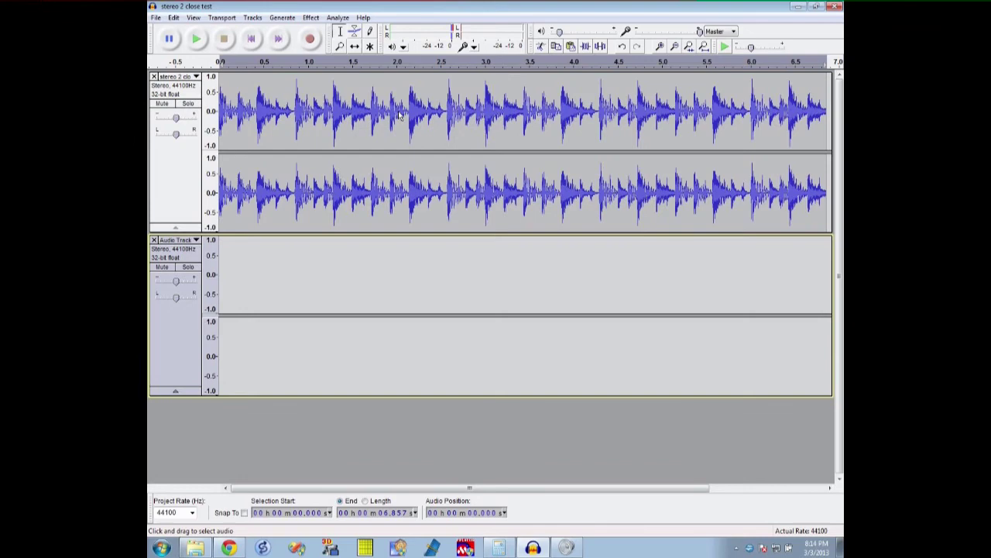
{"action": "key", "text": "ctrl+v"}
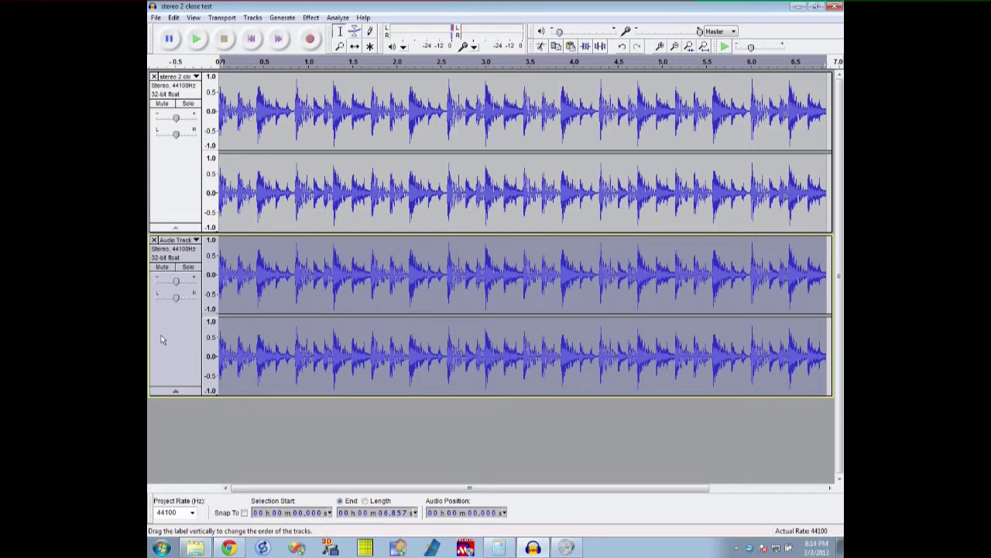
{"action": "left_click", "coordinate": [182, 240]}
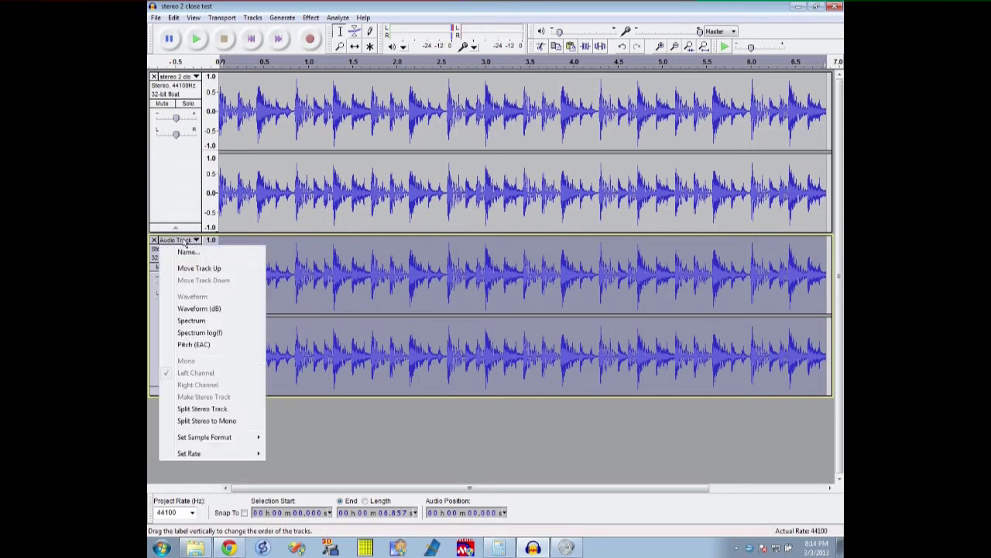
{"action": "left_click", "coordinate": [217, 422]}
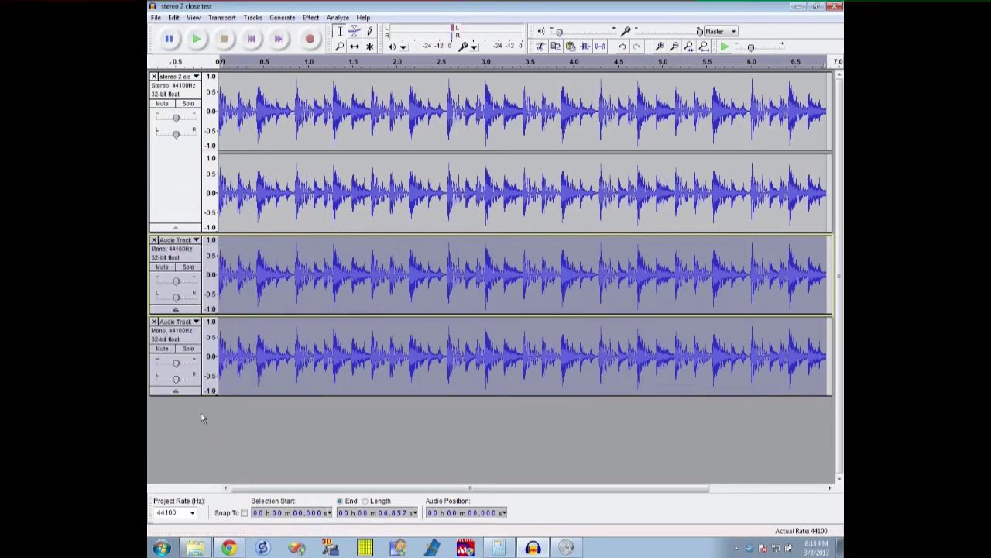
{"action": "left_click", "coordinate": [183, 337]}
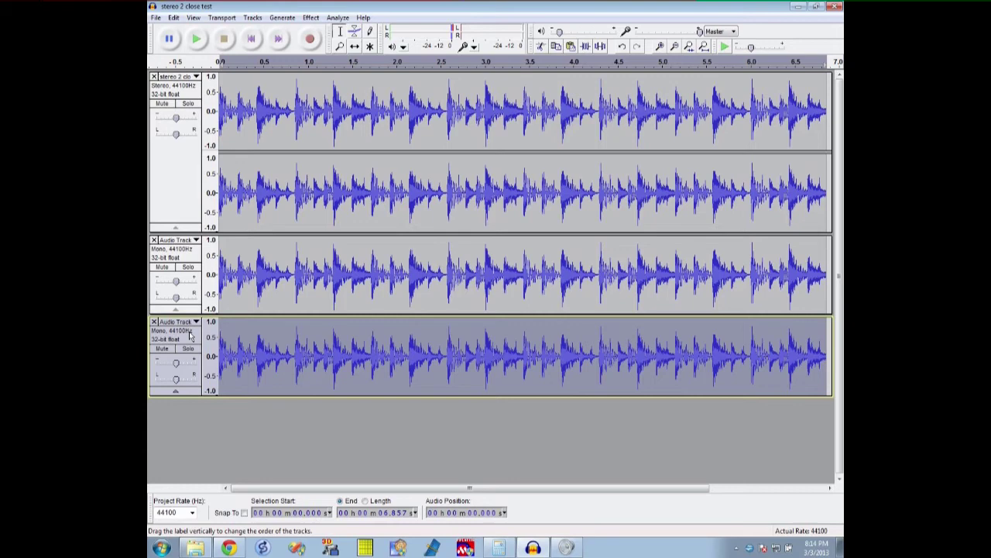
Step: Invert the lower mono copy, then mix both mono copies into one Mix difference track
{"action": "left_click", "coordinate": [310, 17]}
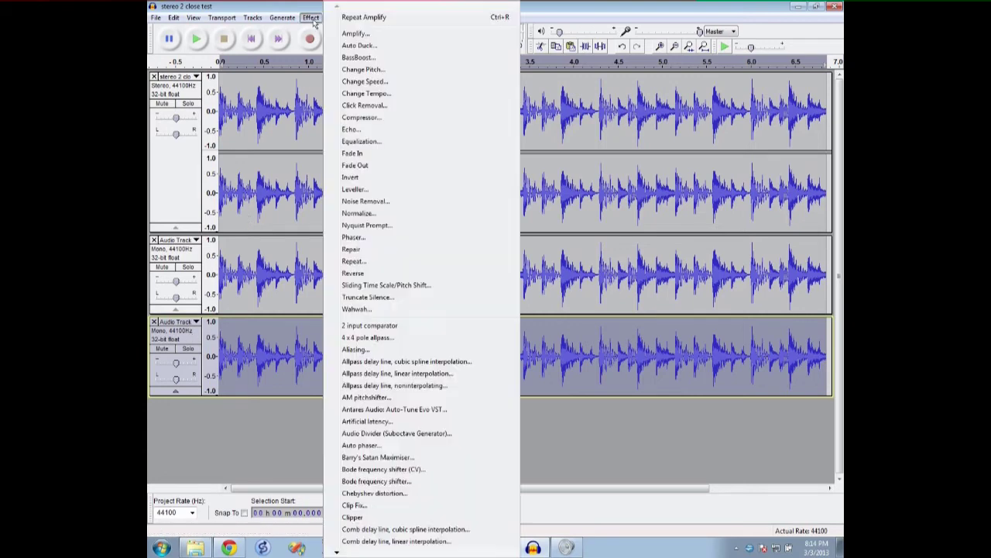
{"action": "left_click", "coordinate": [312, 226]}
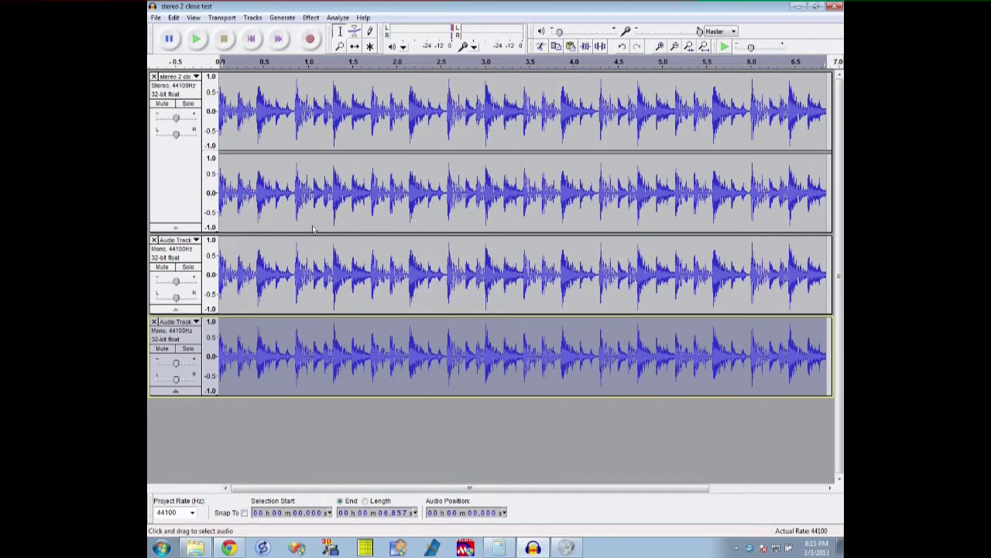
{"action": "left_click", "coordinate": [178, 255], "text": "shift"}
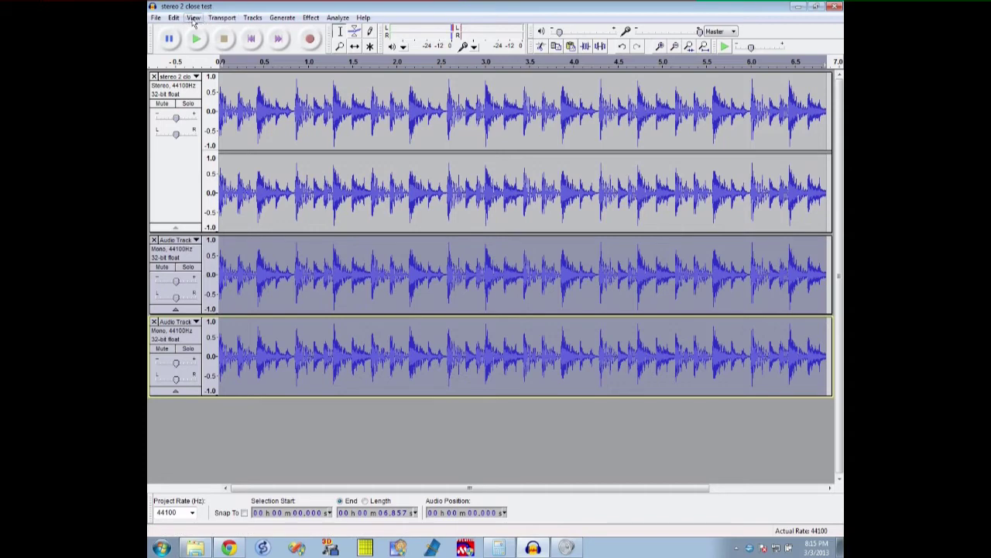
{"action": "left_click", "coordinate": [252, 17]}
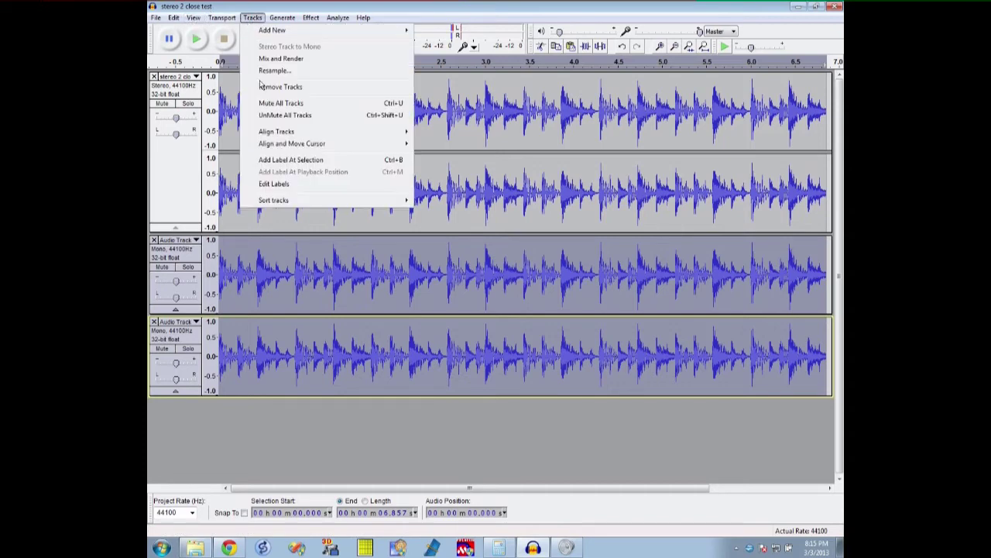
{"action": "left_click", "coordinate": [265, 59]}
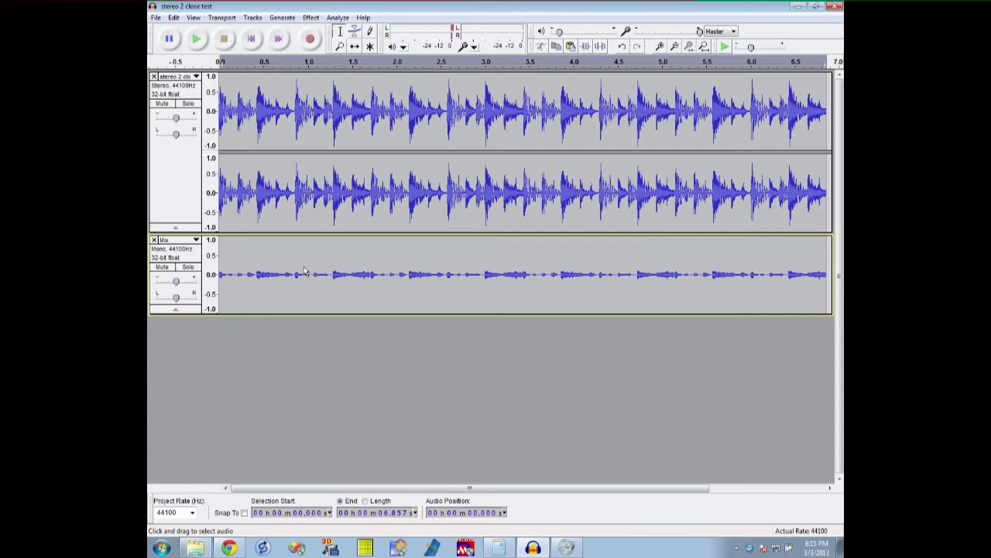
Step: Paste the Mix waveform into a new mono Audio Track and select that duplicate
{"action": "left_click", "coordinate": [162, 260]}
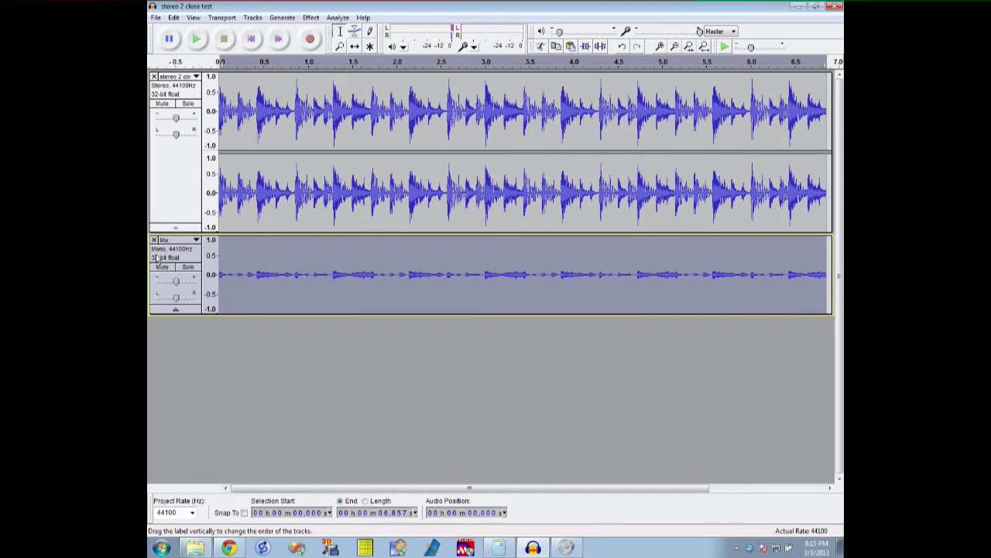
{"action": "left_click", "coordinate": [252, 17]}
{"action": "mouse_move", "coordinate": [331, 35]}
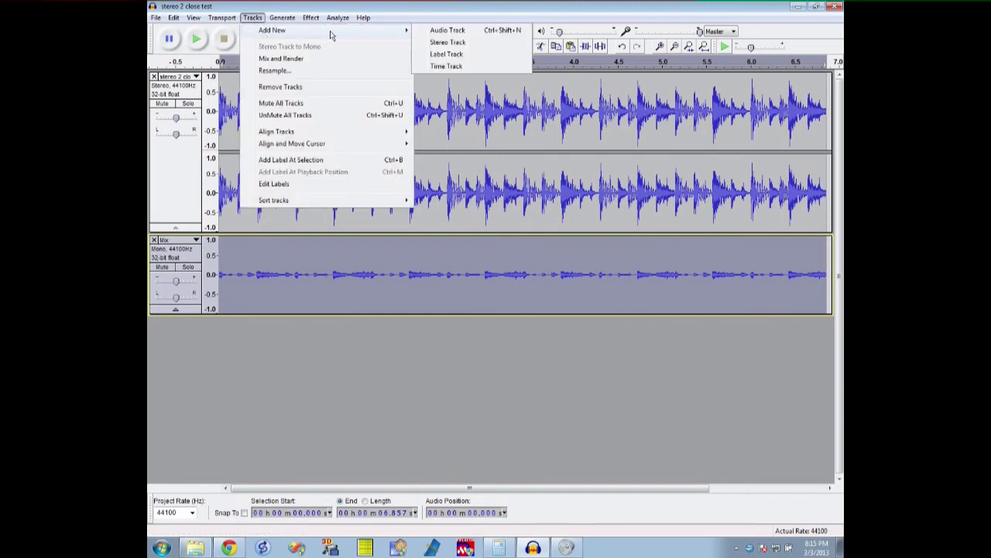
{"action": "left_click", "coordinate": [437, 31]}
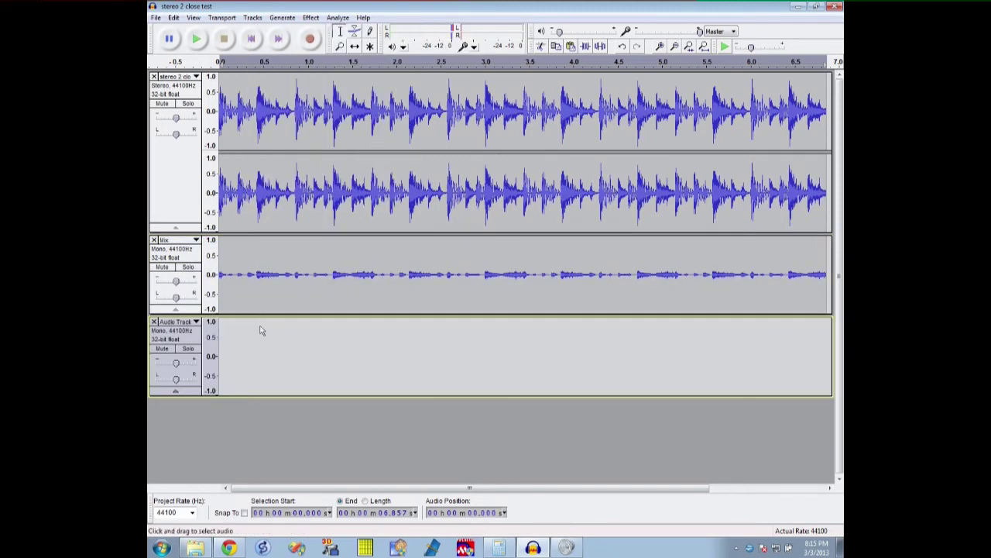
{"action": "key", "text": "ctrl+v"}
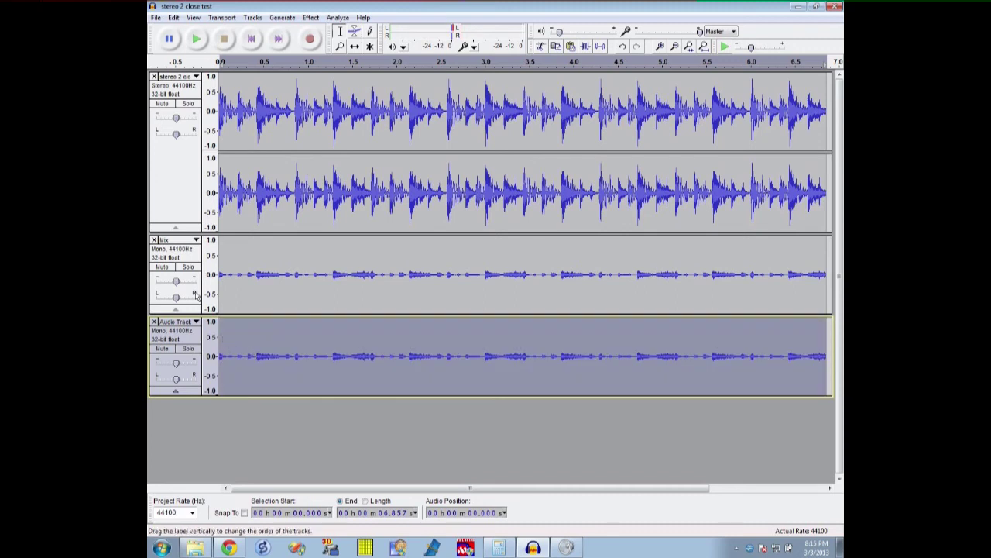
{"action": "left_click", "coordinate": [184, 240]}
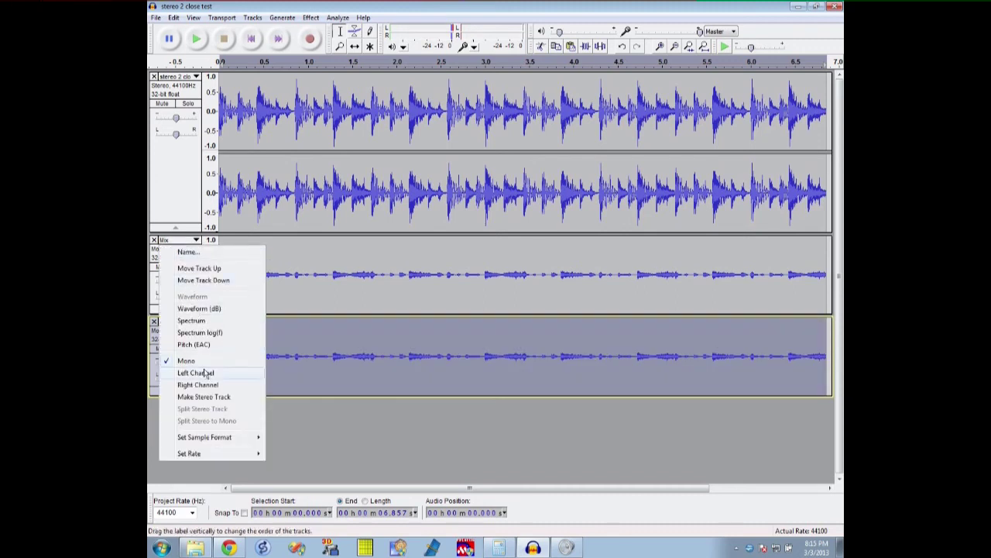
{"action": "left_click", "coordinate": [310, 432]}
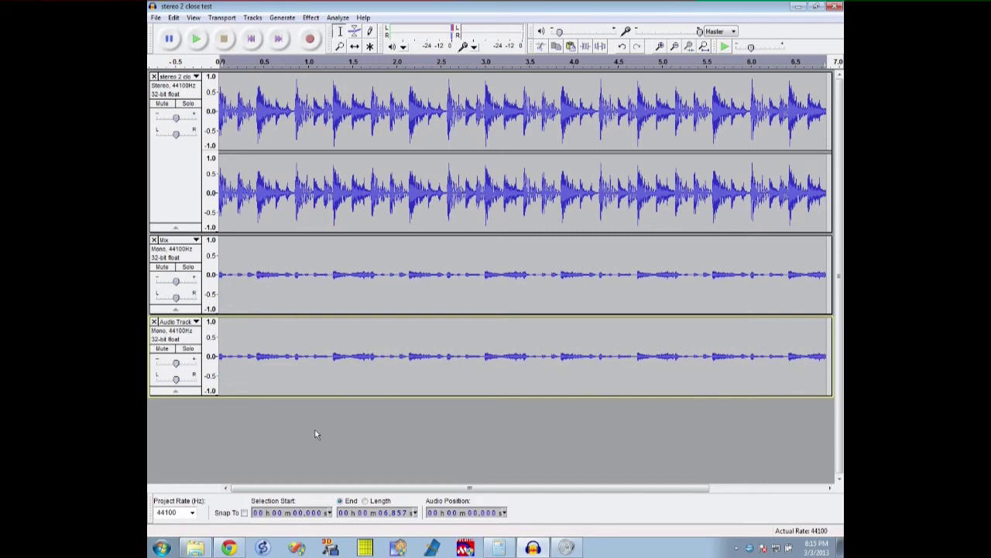
{"action": "left_click", "coordinate": [173, 339]}
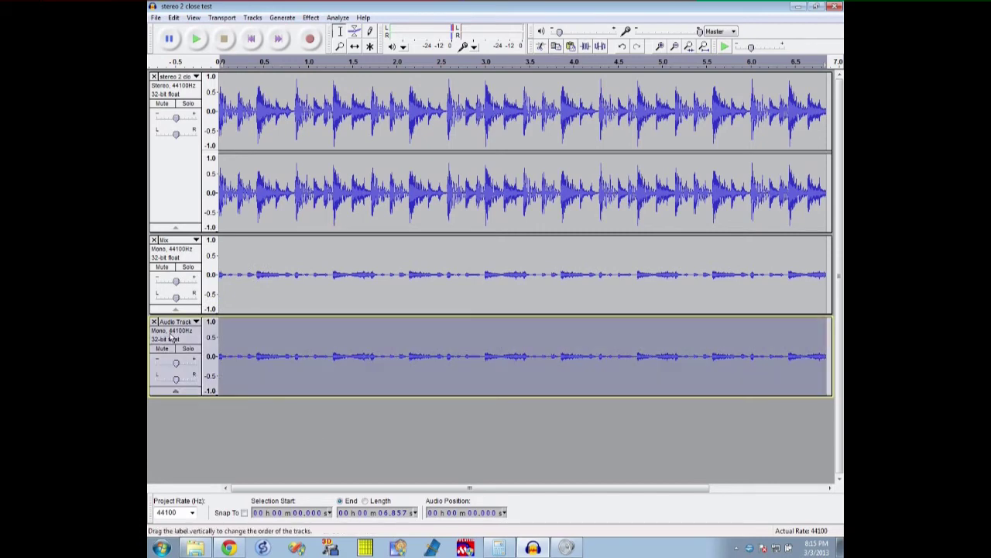
Step: Invert the duplicated difference track and merge it with the Mix track into one stereo track
{"action": "left_click", "coordinate": [310, 17]}
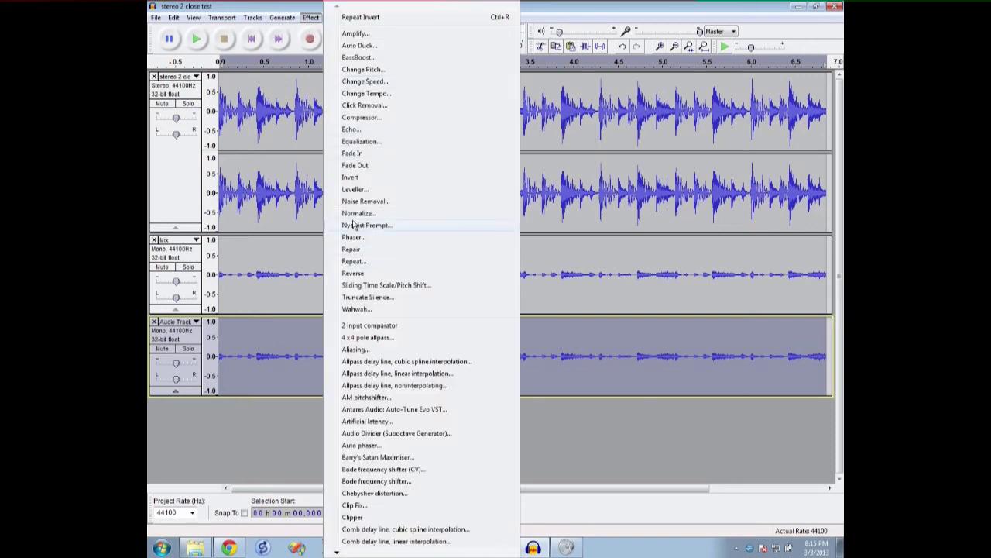
{"action": "left_click", "coordinate": [352, 177]}
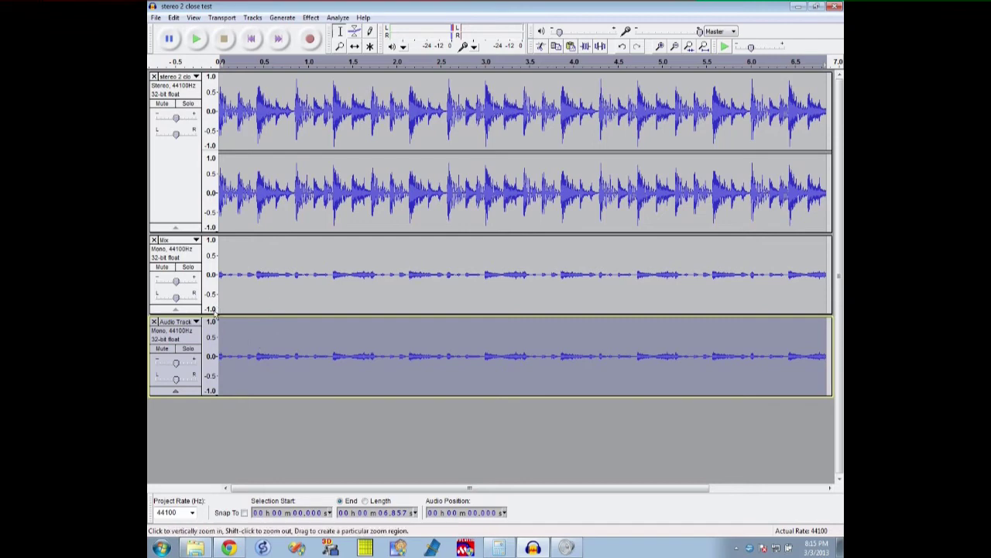
{"action": "left_click", "coordinate": [189, 240]}
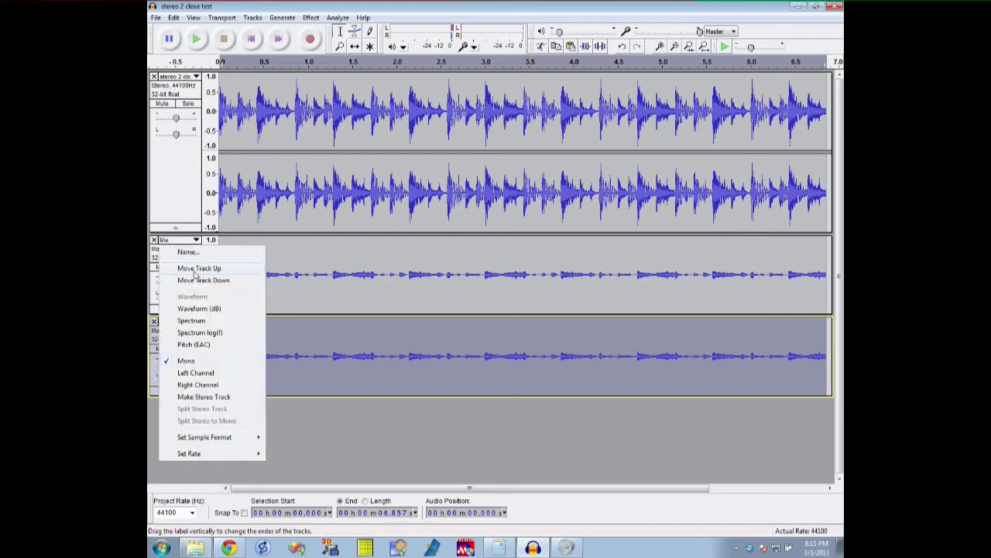
{"action": "left_click", "coordinate": [196, 395]}
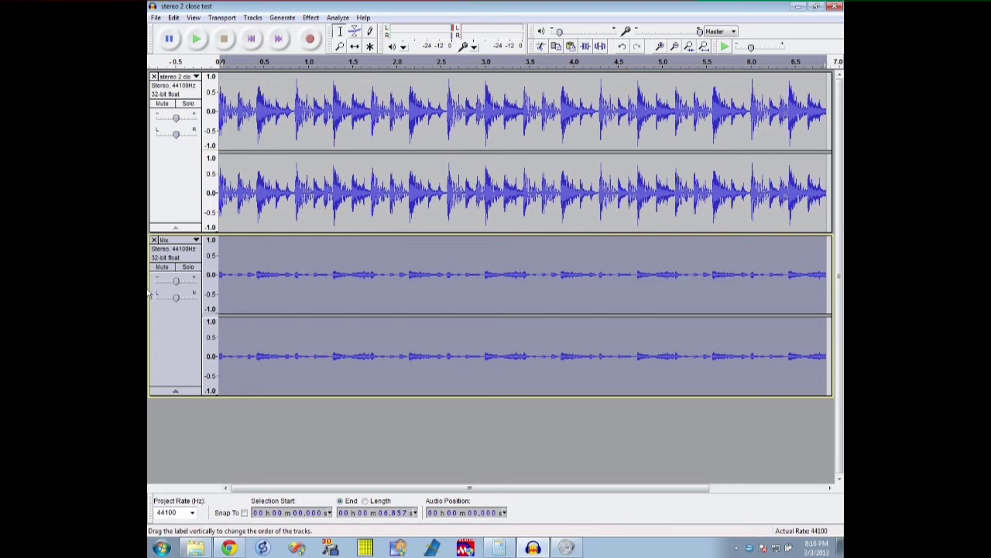
Step: Raise the stereo Mix track's gain to +14 dB
{"action": "left_click", "coordinate": [162, 266]}
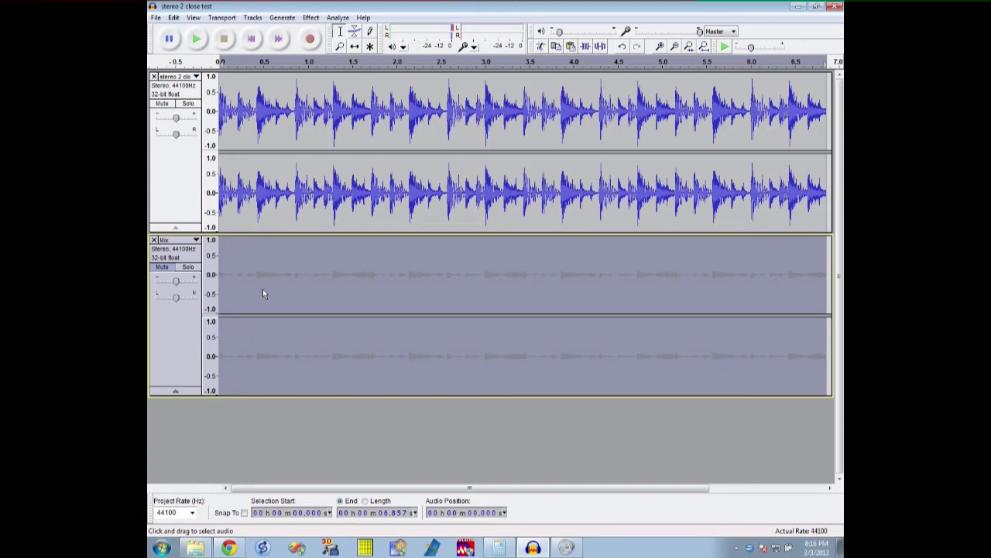
{"action": "left_click", "coordinate": [164, 266]}
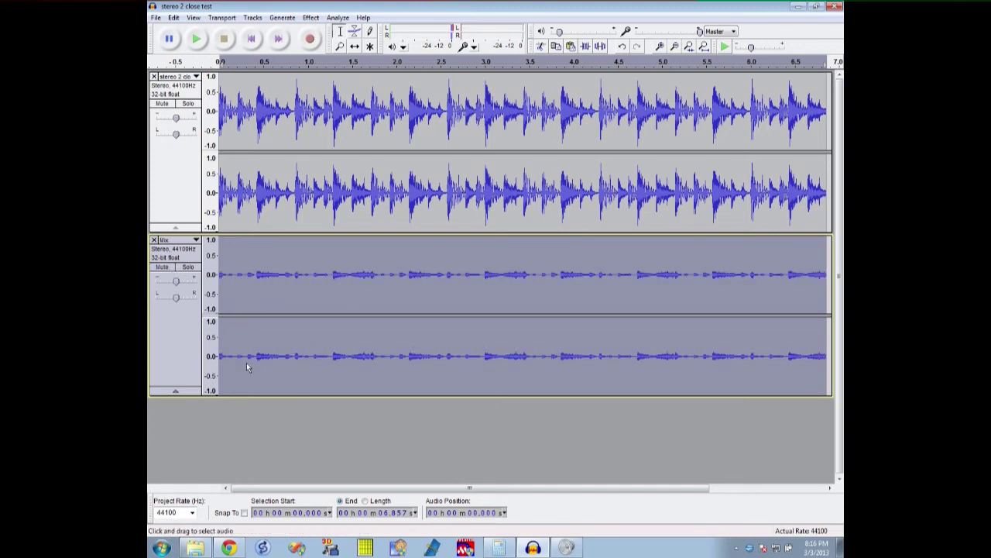
{"action": "mouse_move", "coordinate": [176, 282]}
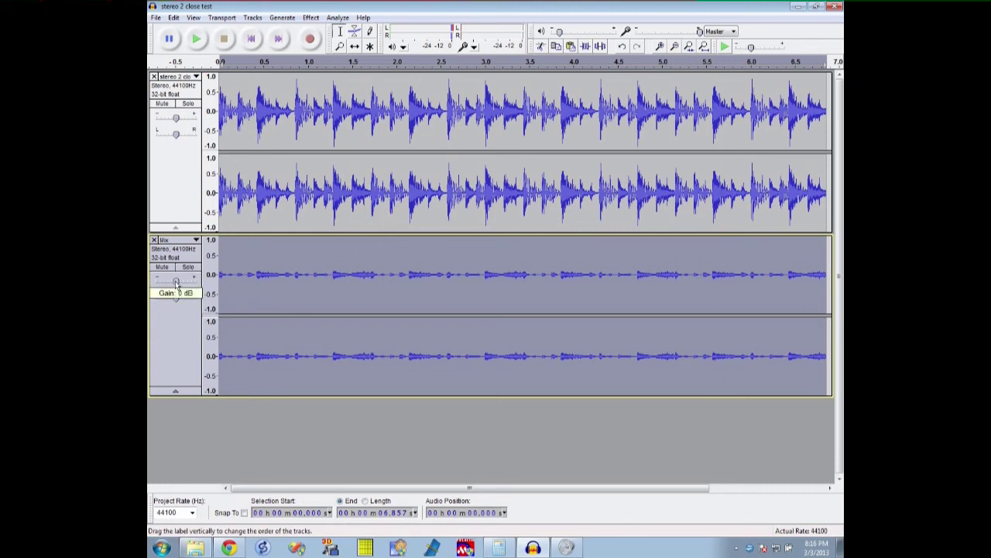
{"action": "left_click_drag", "start_coordinate": [176, 283], "coordinate": [186, 285]}
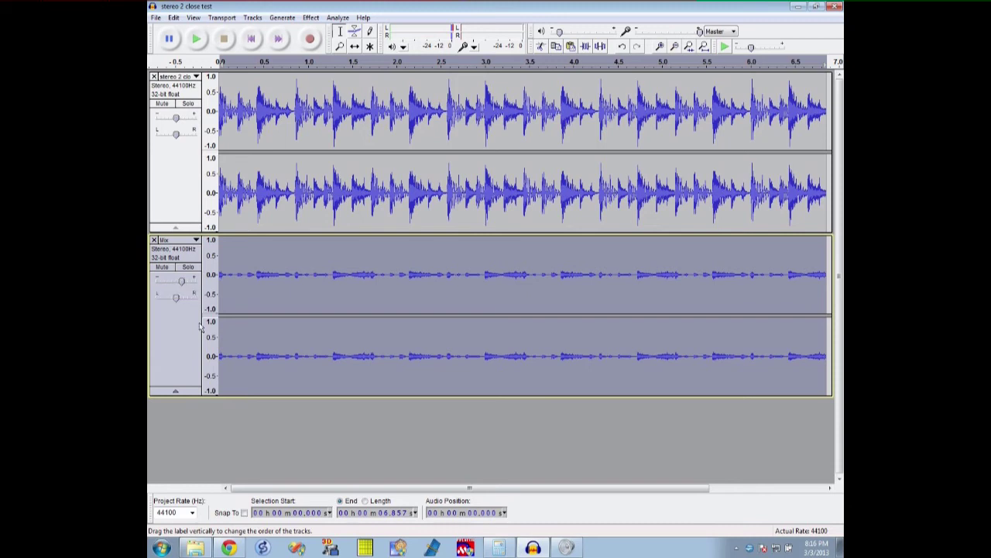
Step: Play the project and compare the original with the Mix track muted and unmuted
{"action": "key", "text": "space"}
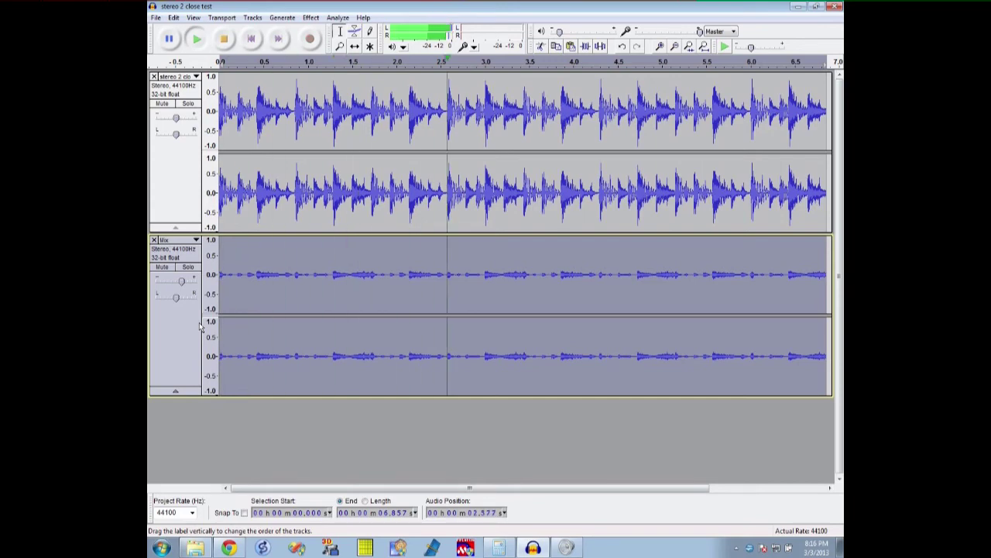
{"action": "key", "text": "space"}
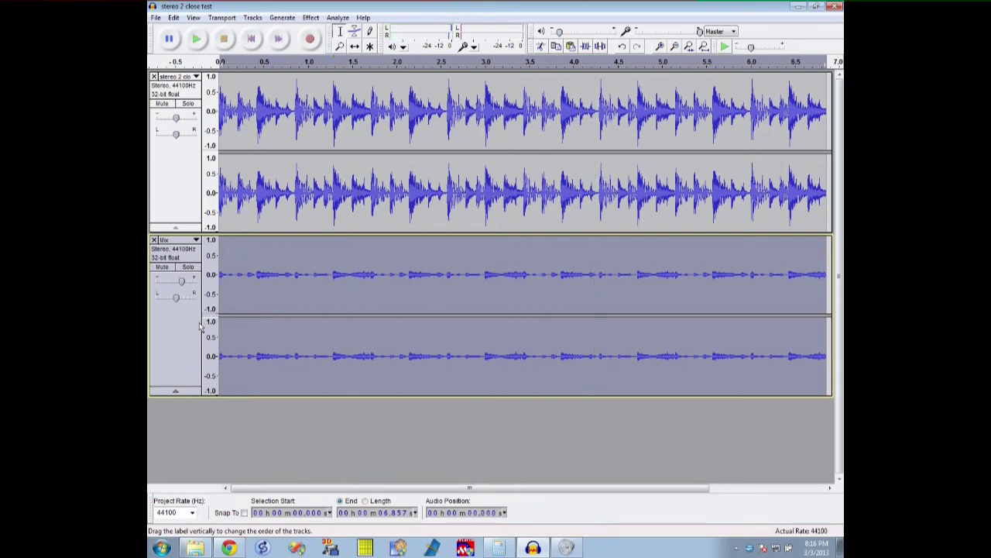
{"action": "left_click", "coordinate": [162, 267]}
{"action": "key", "text": "space"}
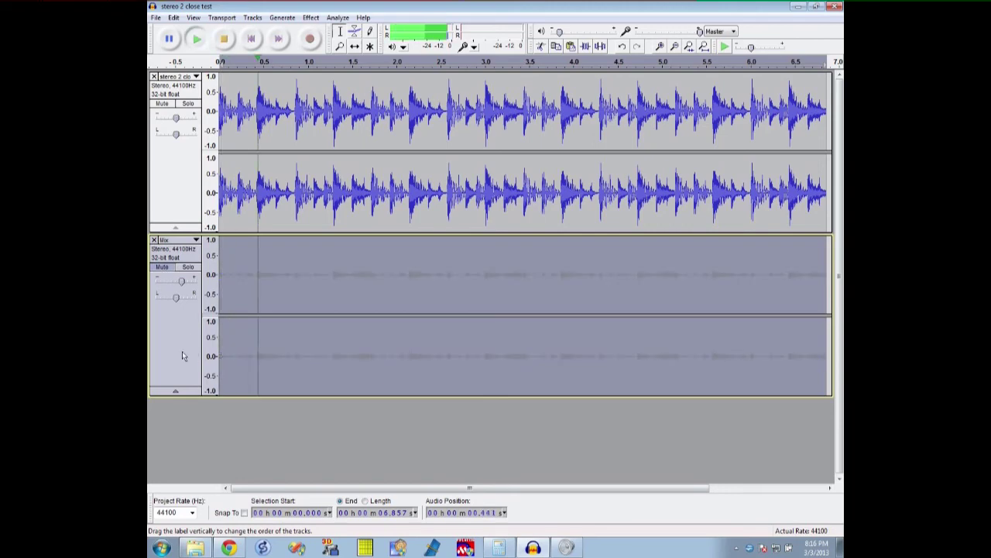
{"action": "left_click", "coordinate": [162, 267]}
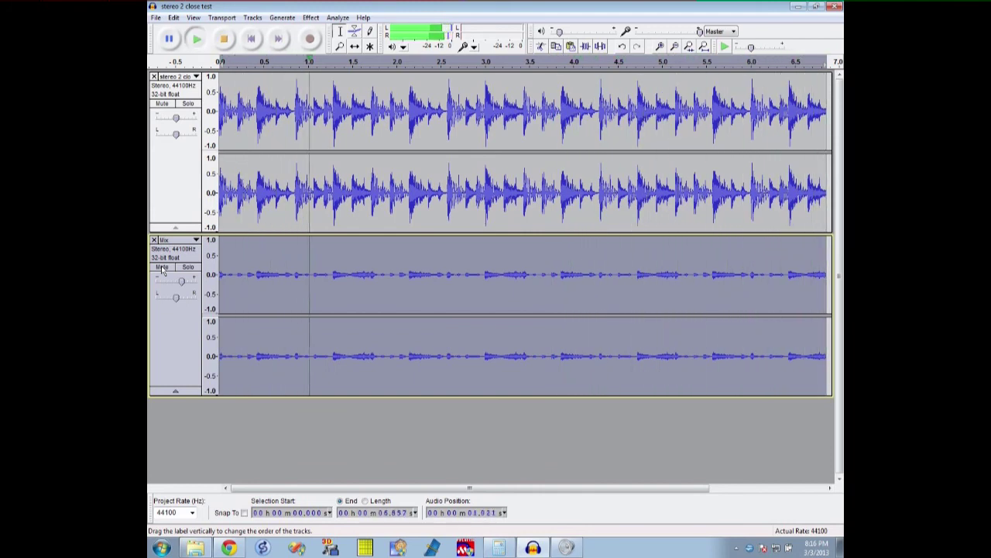
{"action": "key", "text": "space"}
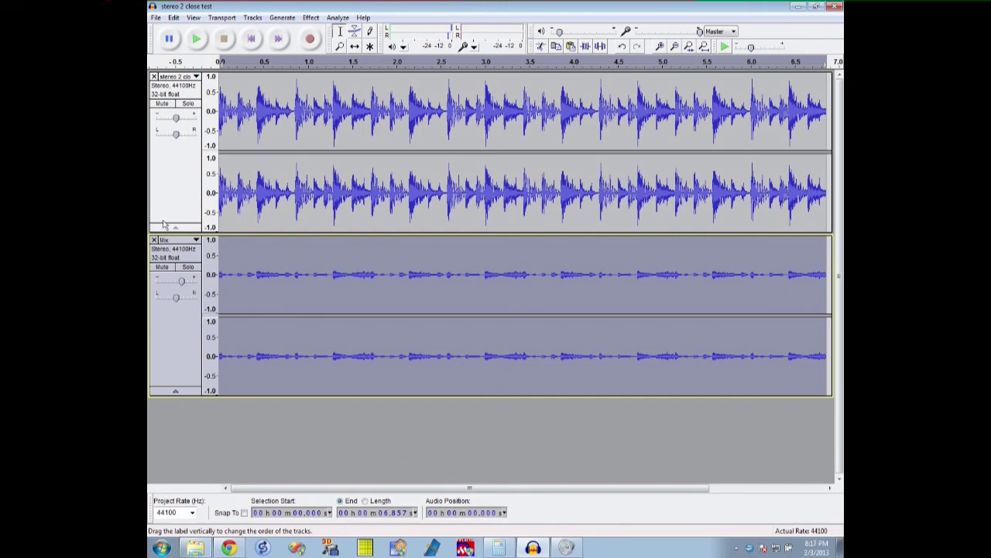
Step: Select the original close-test track and the Mix track, then Mix and Render them into one stereo track
{"action": "left_click", "coordinate": [172, 189], "text": "shift"}
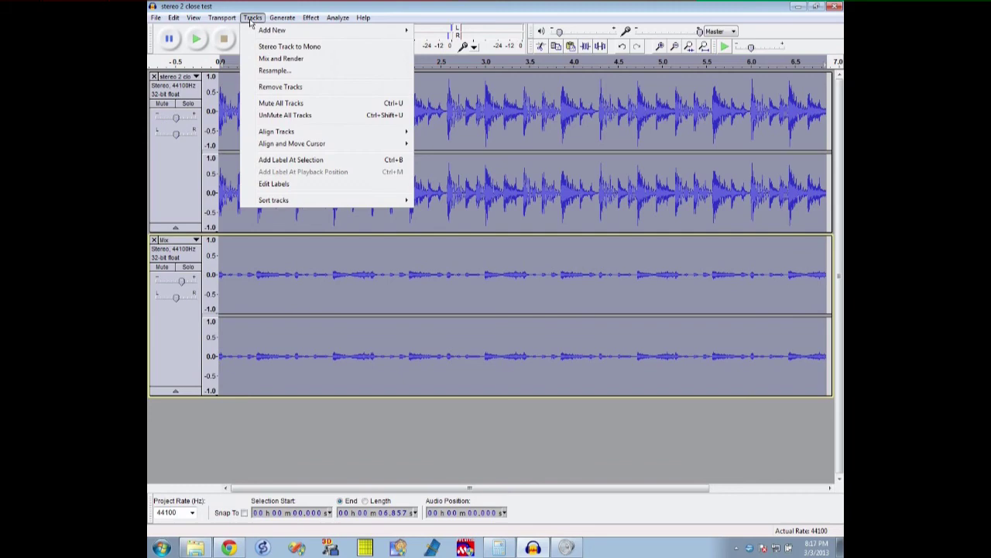
{"action": "left_click", "coordinate": [271, 60]}
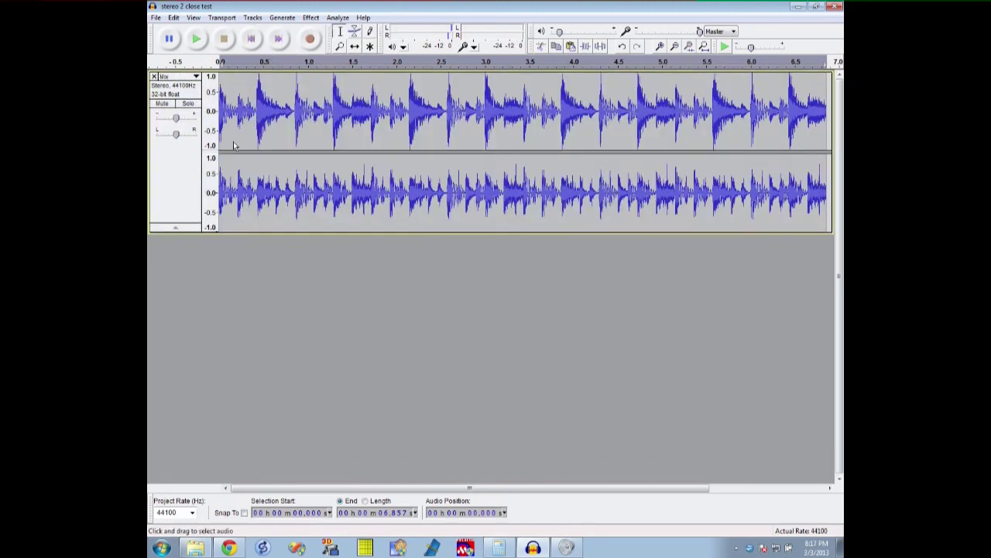